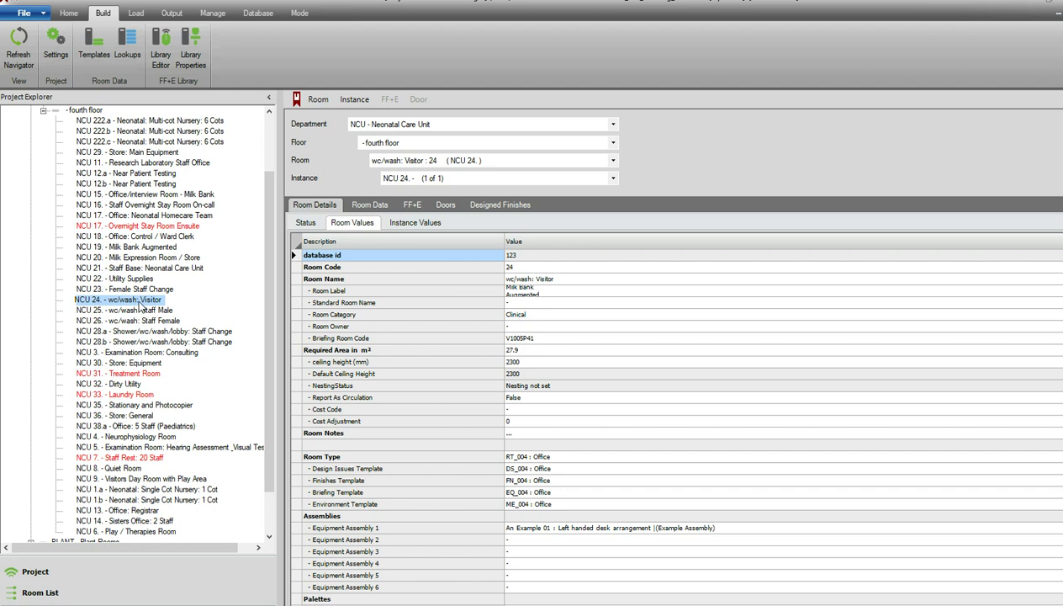
Review the status, room values and instance values of room NCU 24 wc/wash: Visitor.
mouse_move(160, 313)
click(298, 316)
click(308, 222)
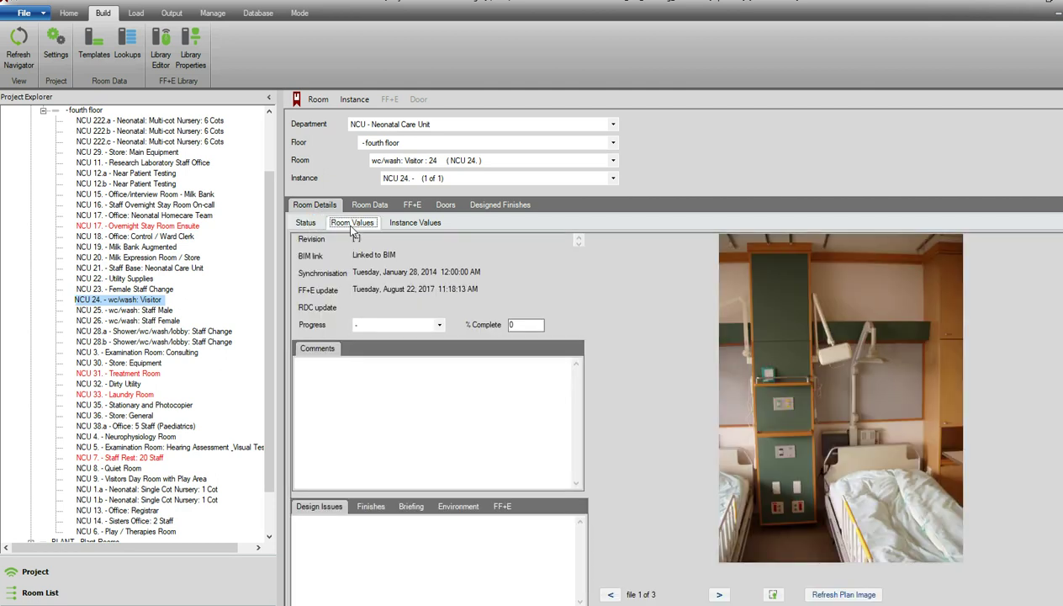
click(348, 224)
click(413, 224)
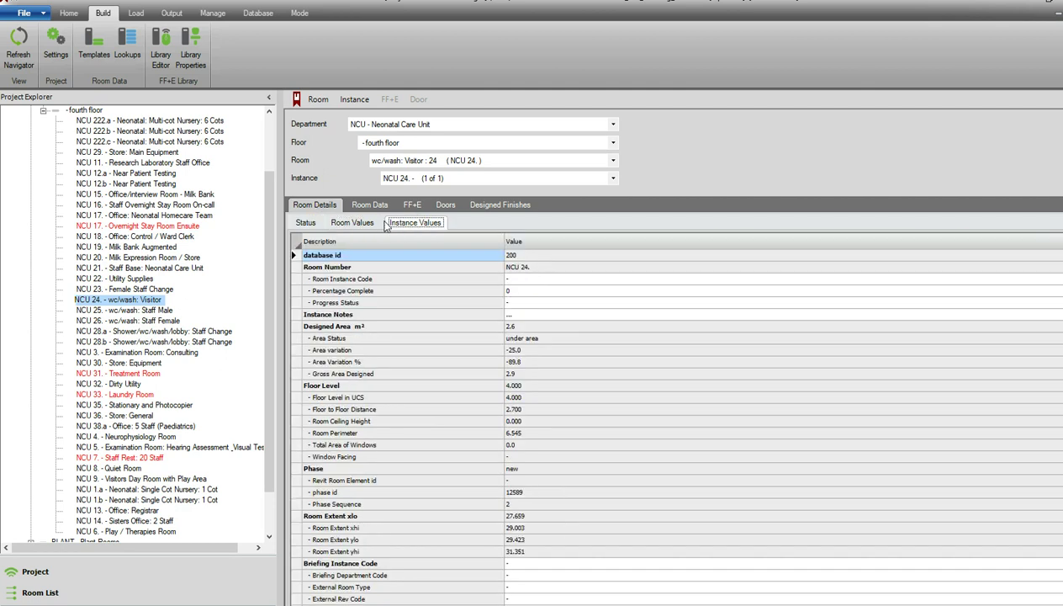
click(351, 223)
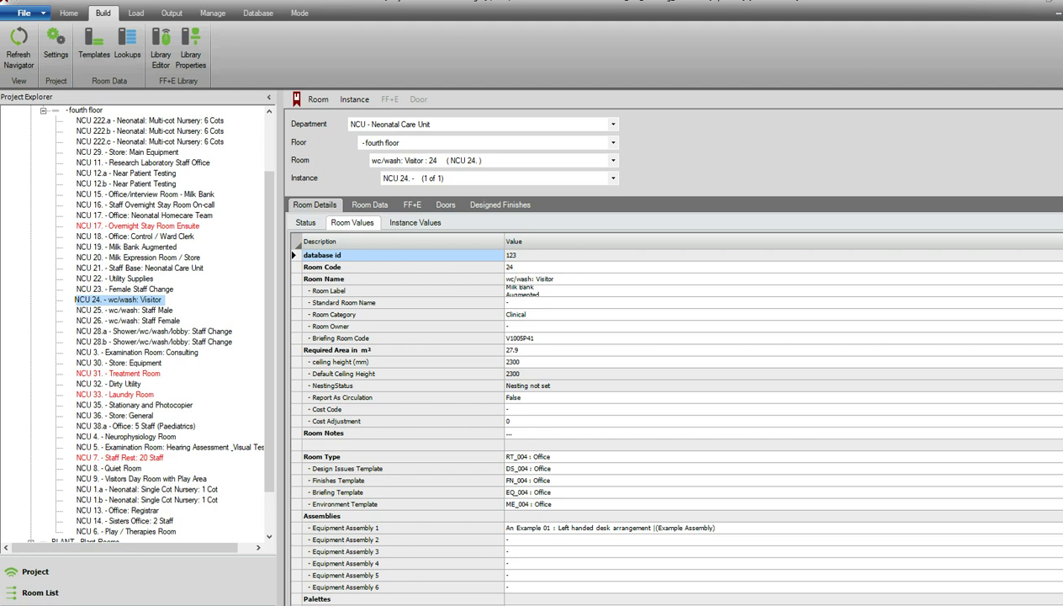
Open the room table and look through the Floor, Department and Sector tables.
click(67, 14)
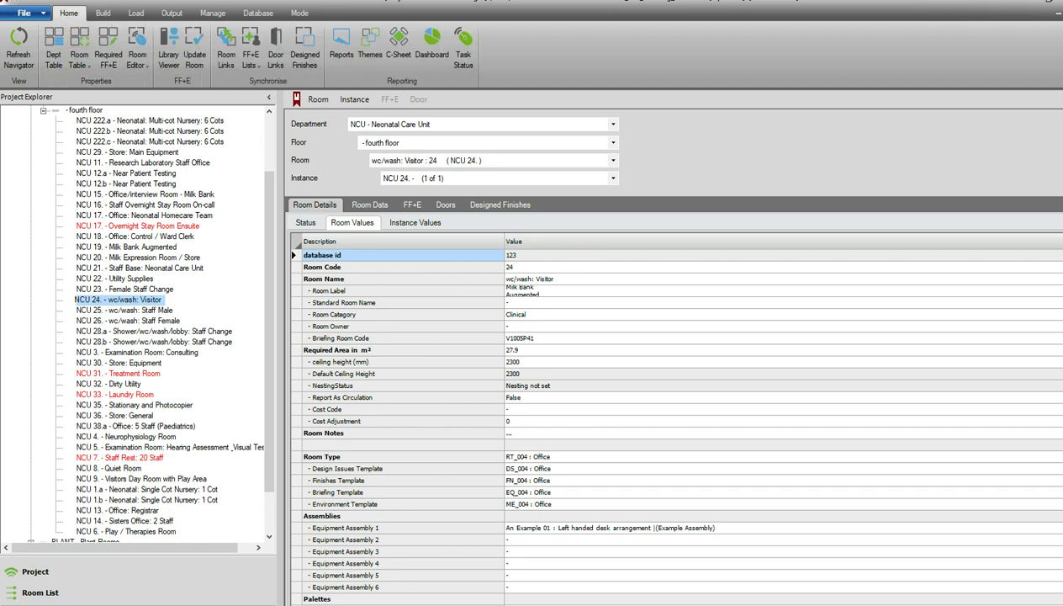
click(79, 54)
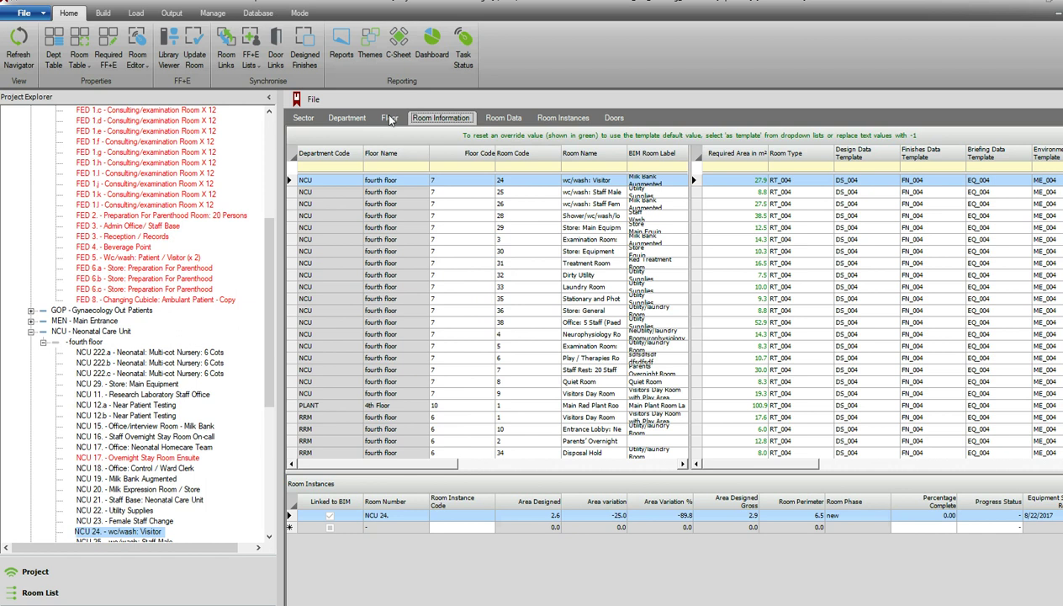
click(389, 117)
click(346, 118)
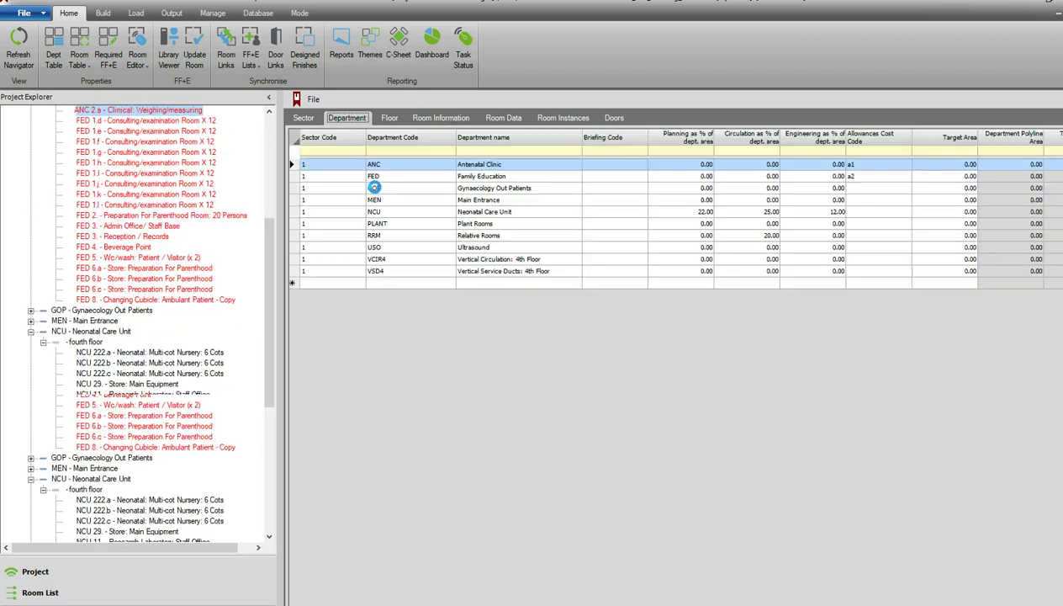
click(303, 116)
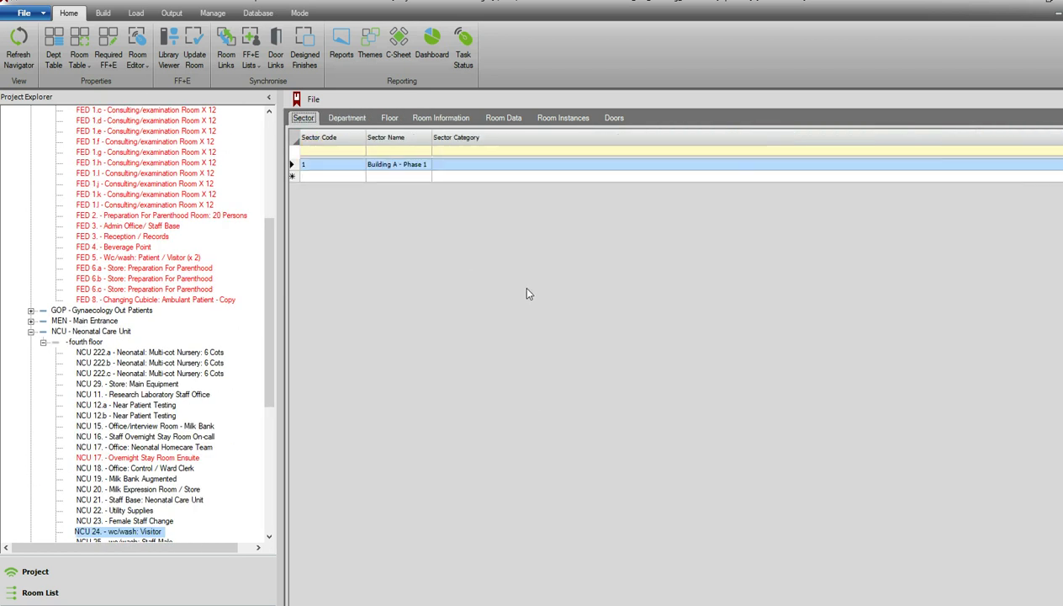
Open the User Attributes page of the project settings.
click(102, 12)
click(56, 48)
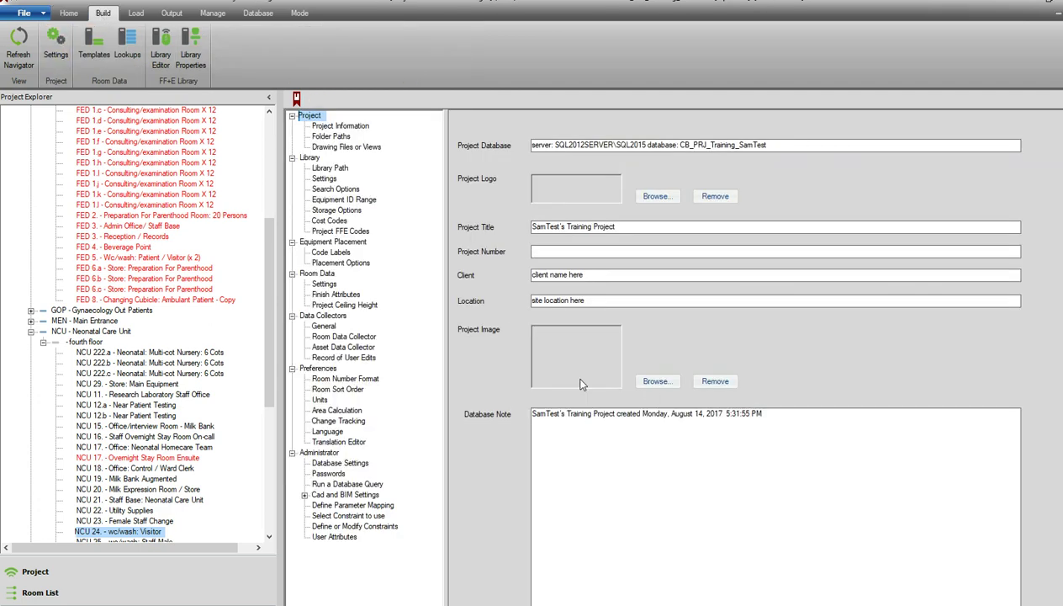
click(337, 537)
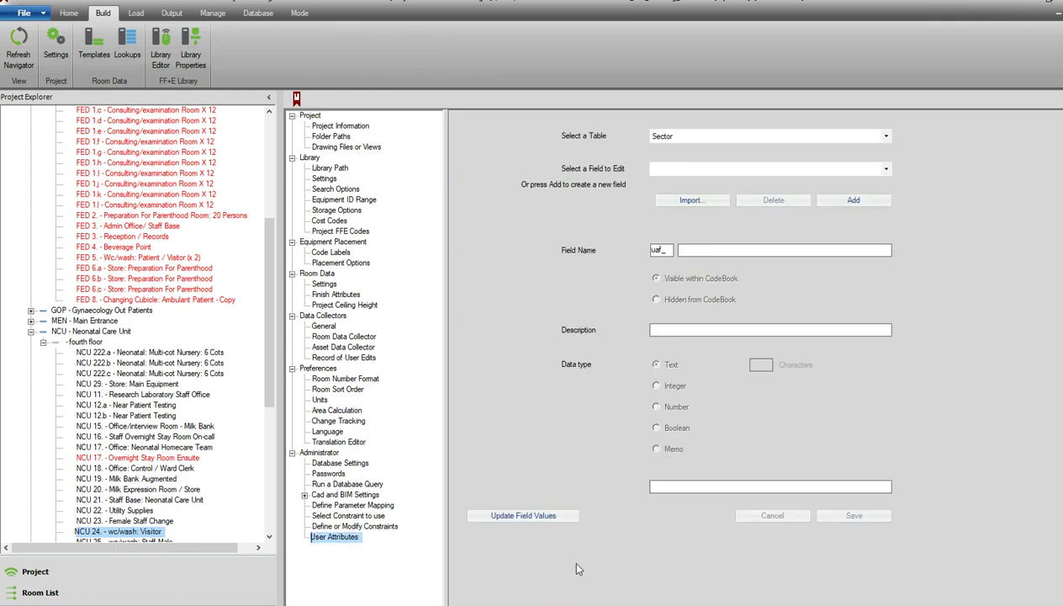
Look through the tables available for user attributes and the existing user fields of the Sector table.
click(879, 134)
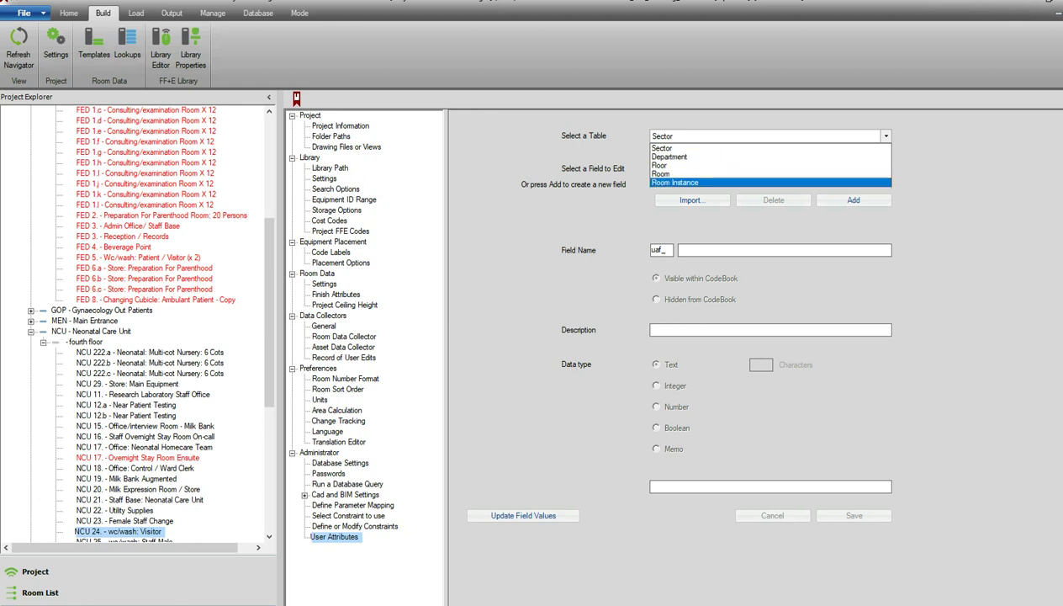
click(937, 177)
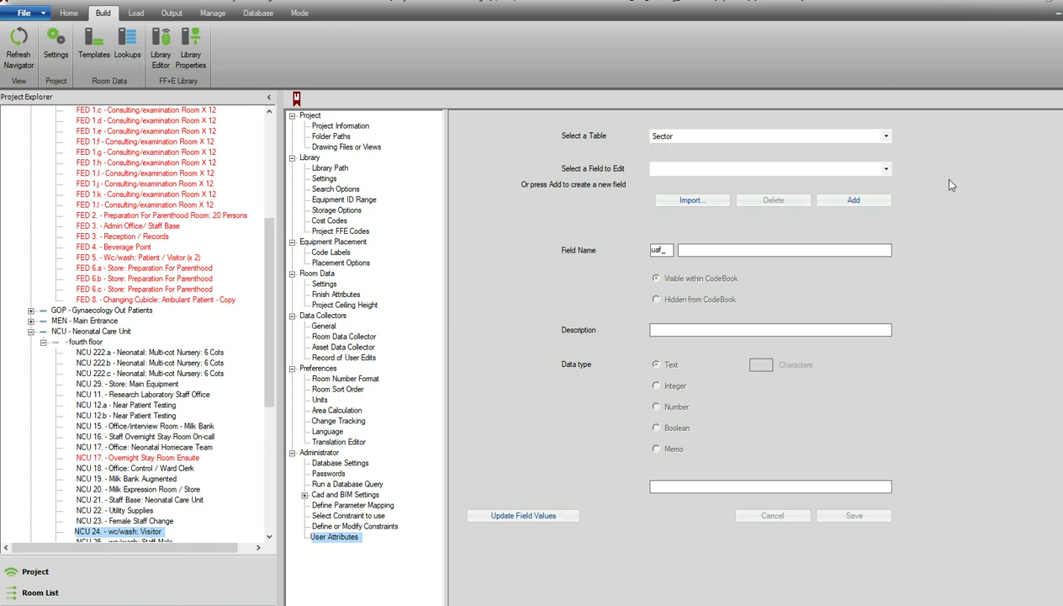
click(888, 170)
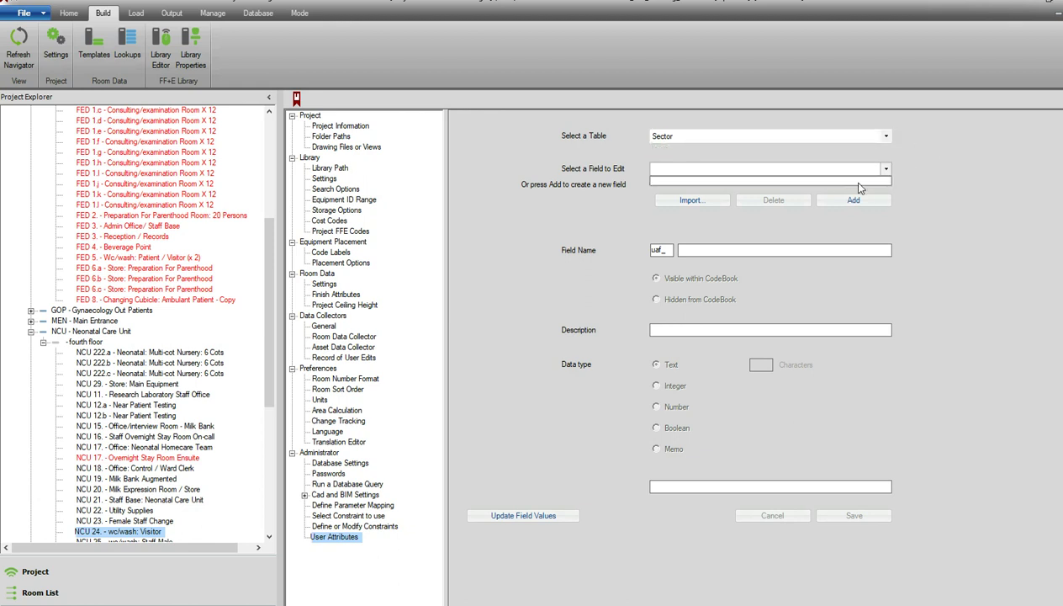
click(888, 170)
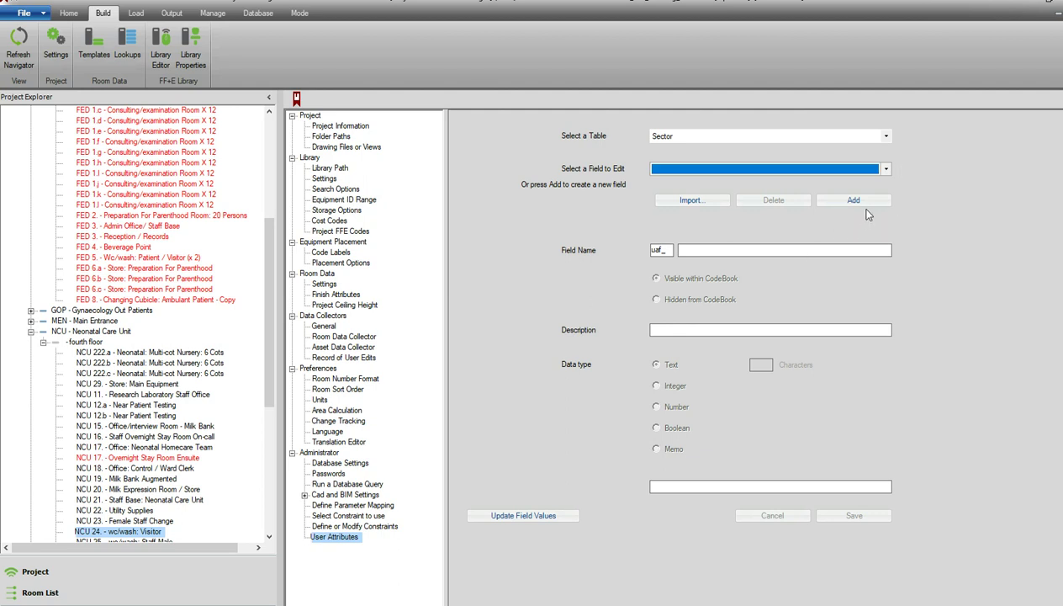
Start a new user attribute field for the Sector table, entering the administrator password to authorise it.
click(867, 204)
click(868, 204)
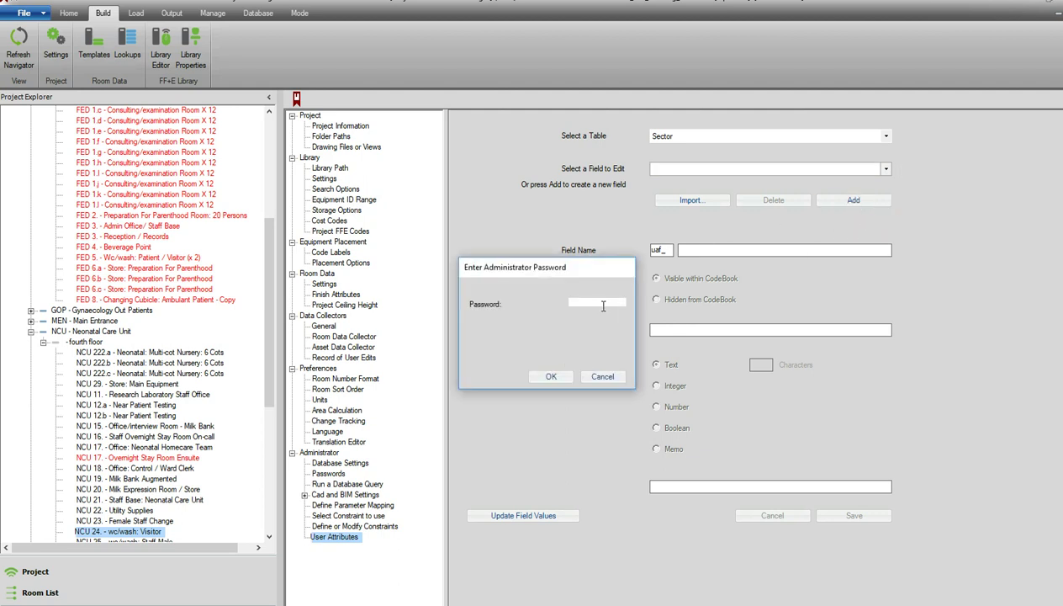
text(*****)
key(Return)
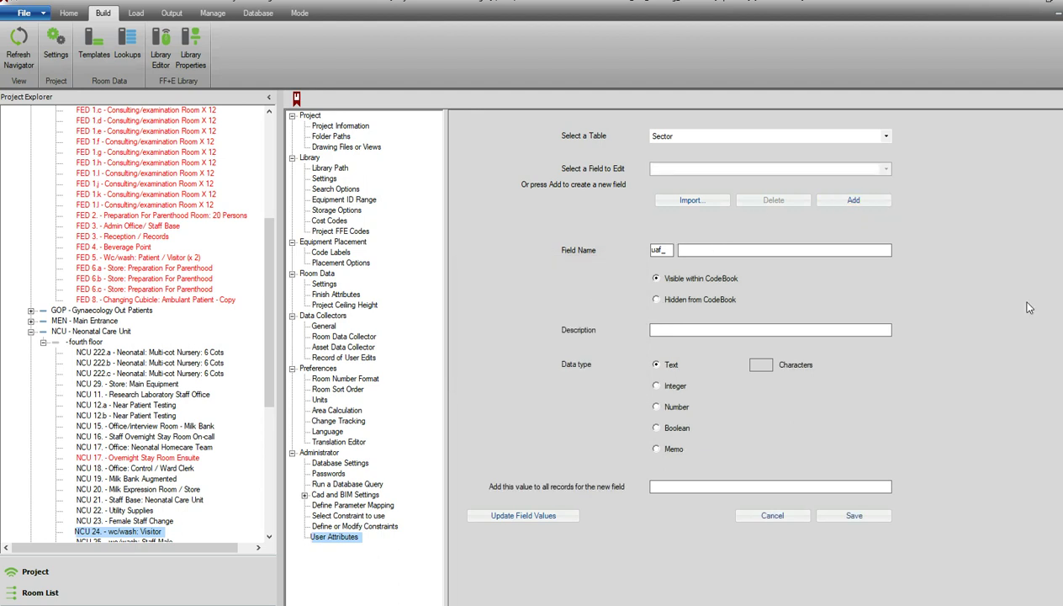
Name the new Sector field demo, give it the description demo and save it.
text(demo)
click(778, 331)
text(demo)
click(862, 520)
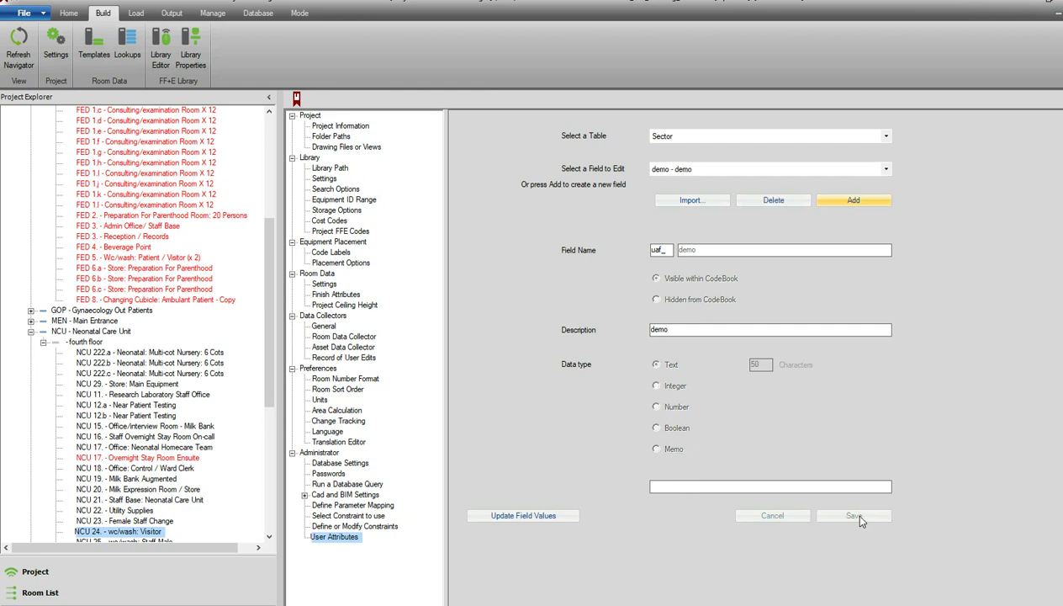
Check the Sector table for the demo field and view the Room Information table.
click(71, 14)
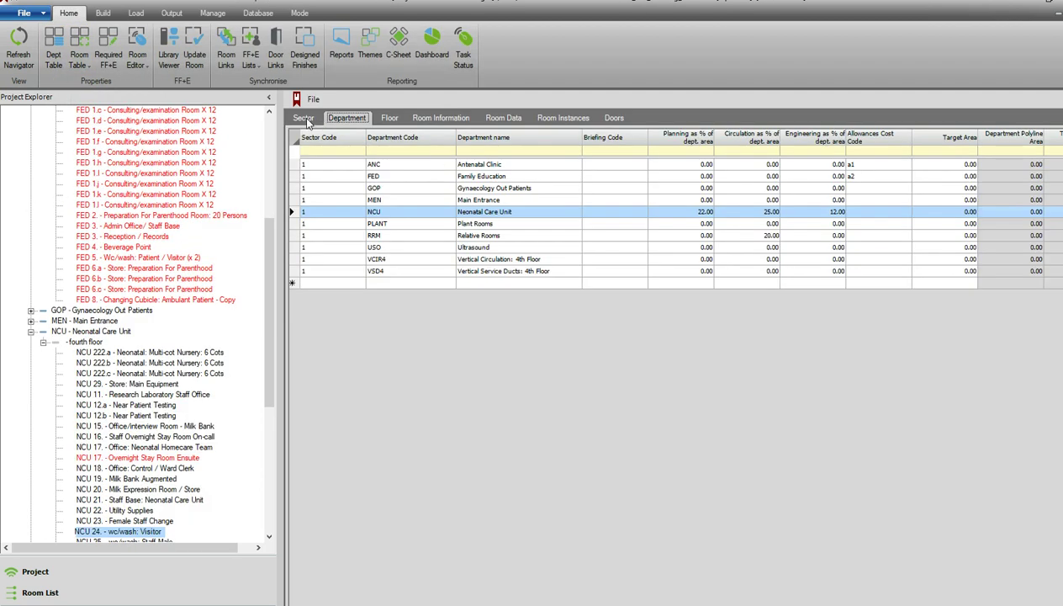
click(303, 118)
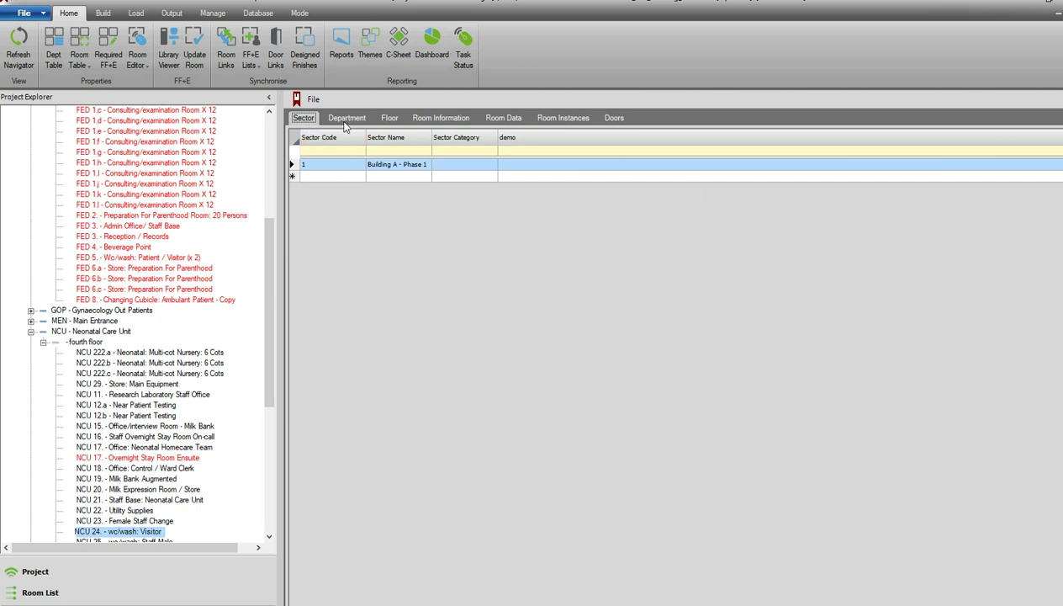
click(443, 120)
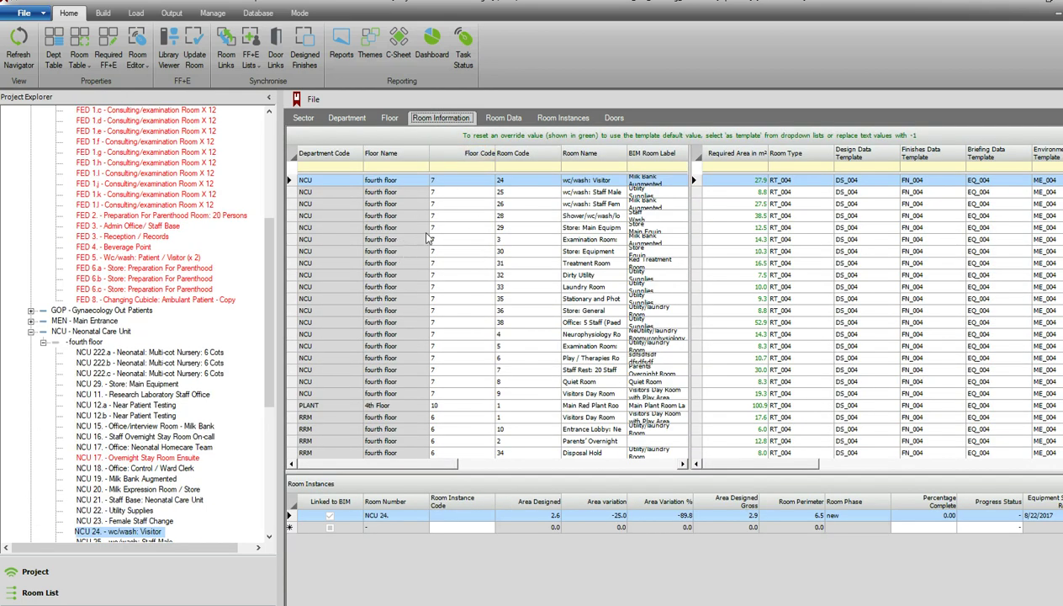
Open room NCU 24 wc/wash: Visitor in the room editor and view its Design Issues room data.
right_click(137, 535)
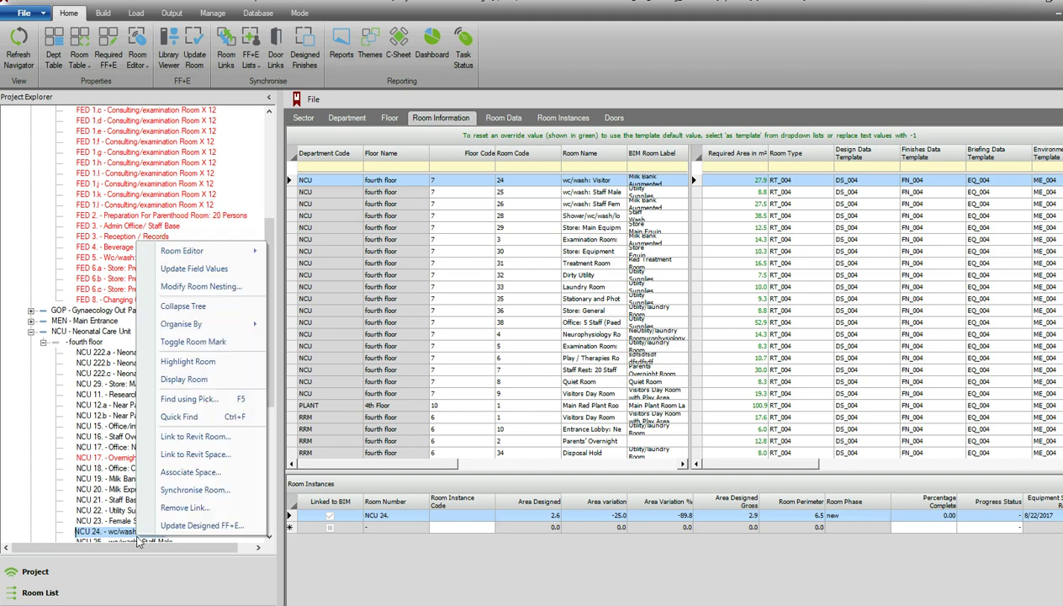
mouse_move(236, 252)
click(311, 254)
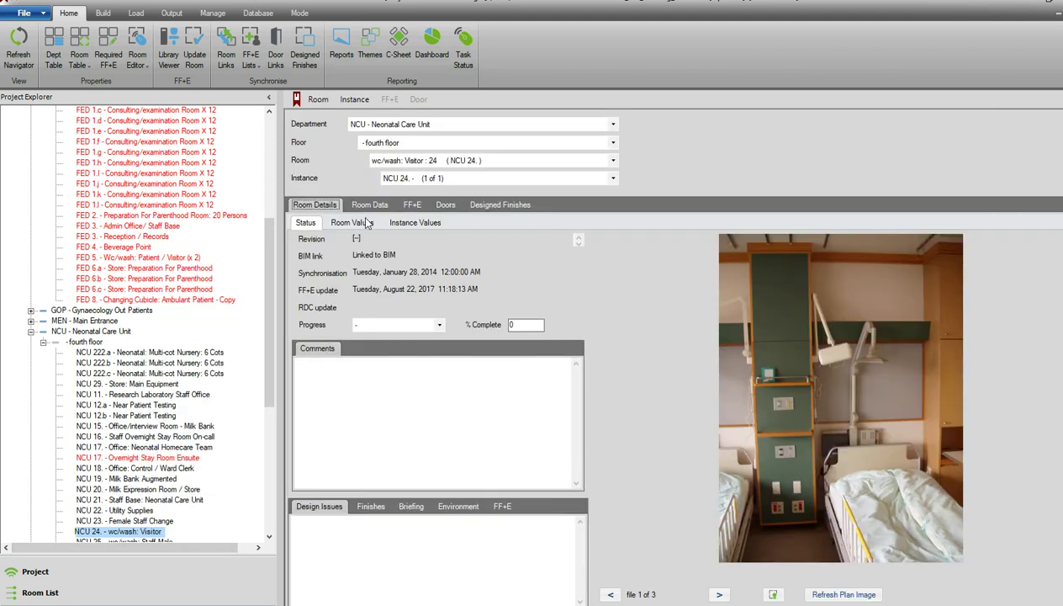
click(370, 204)
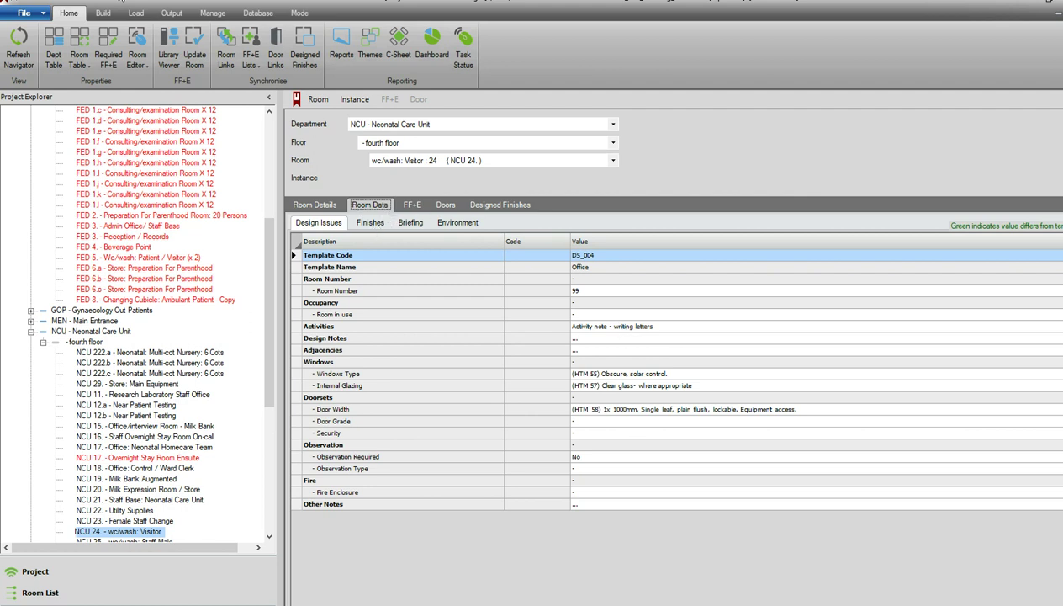
Open the room data lookups and examine the Design Issues list, including the spare lookup with sequence 1120.
click(100, 13)
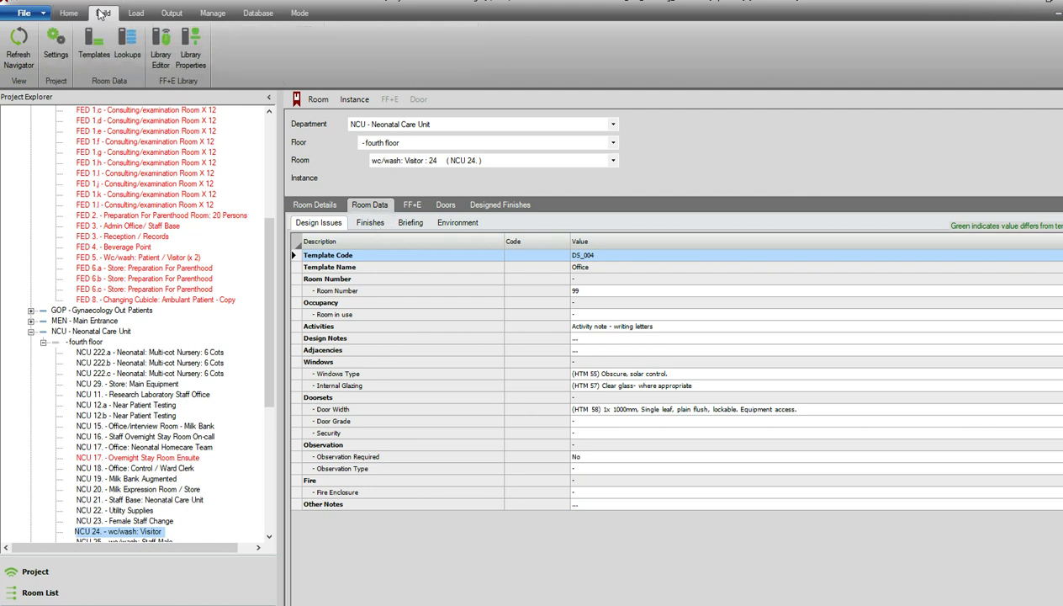
click(125, 52)
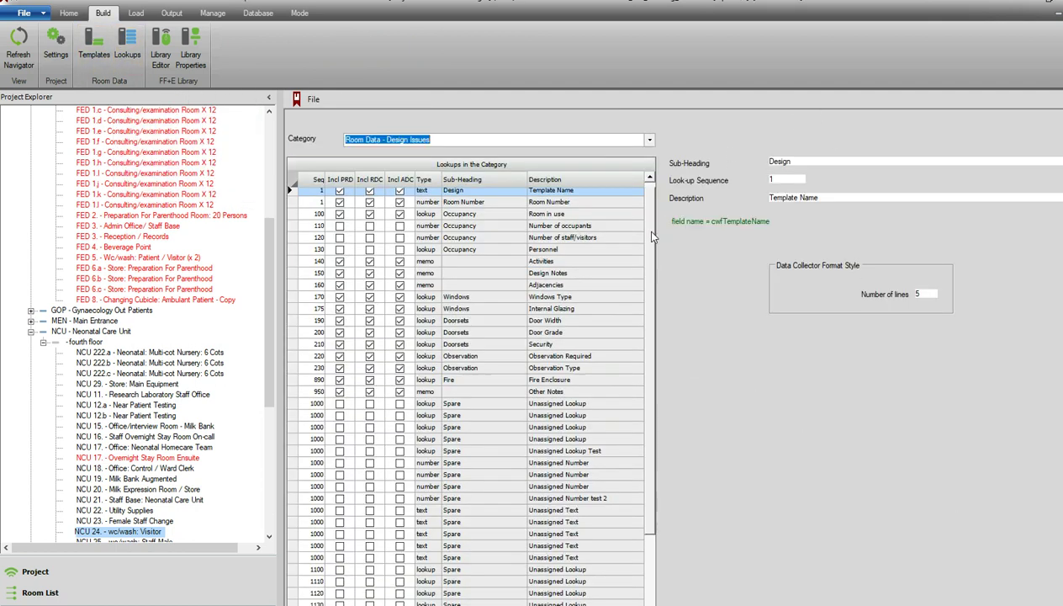
scroll(659, 220, down, 4)
drag(651, 340, 643, 215)
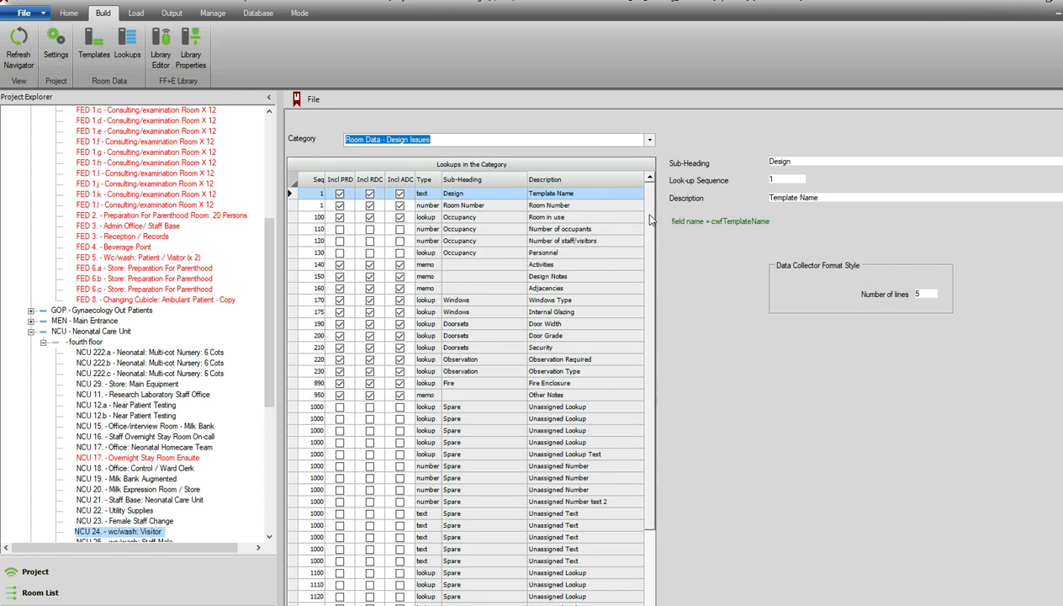
drag(650, 219, 655, 318)
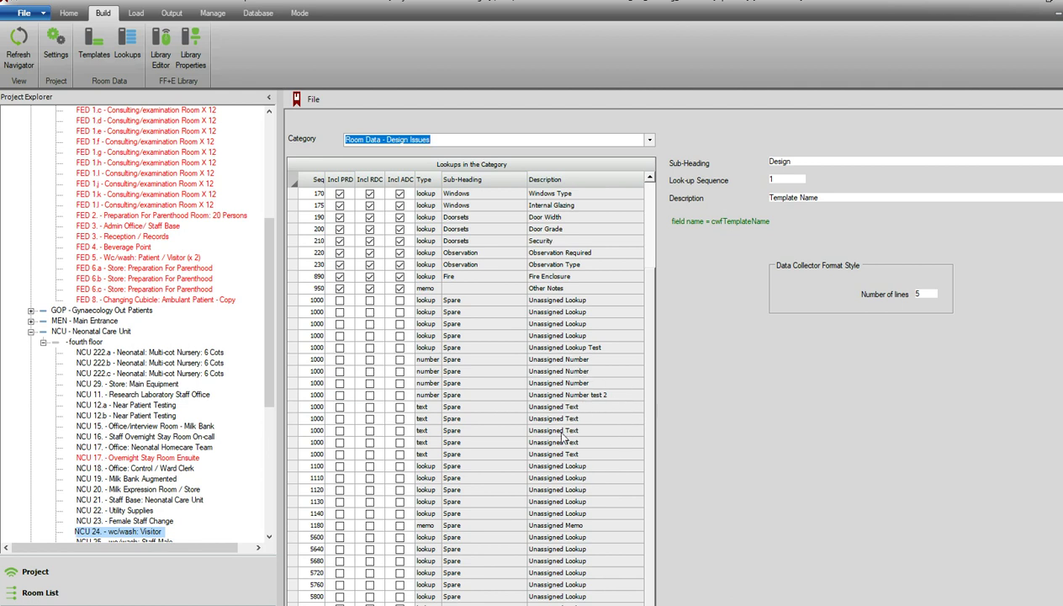
click(496, 491)
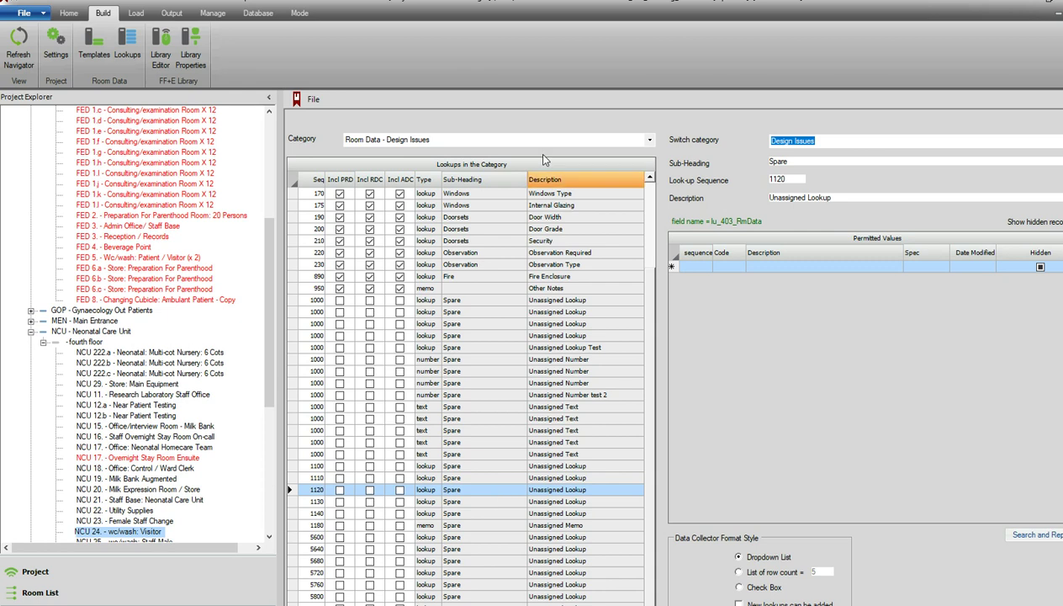
Keep the Room Data - Design Issues category and include its first spare Unassigned Text attribute in PRD.
click(649, 140)
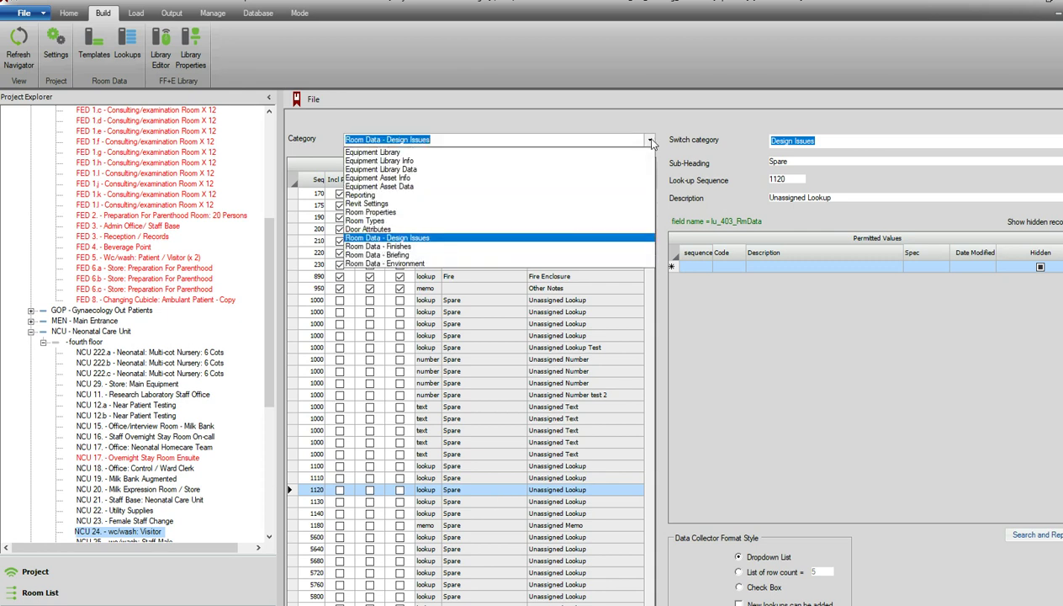
click(650, 141)
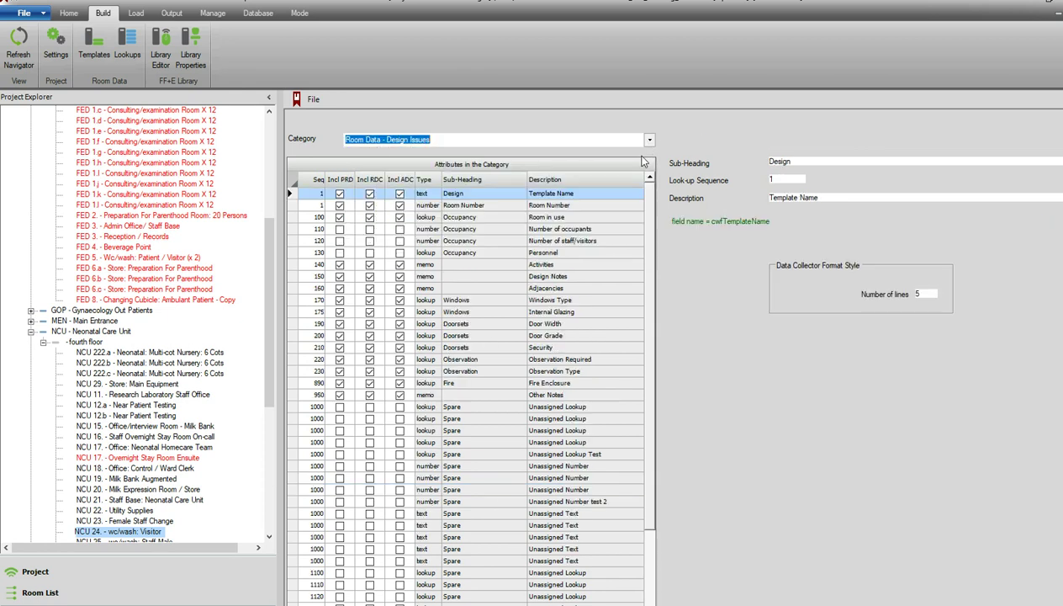
click(561, 513)
click(340, 516)
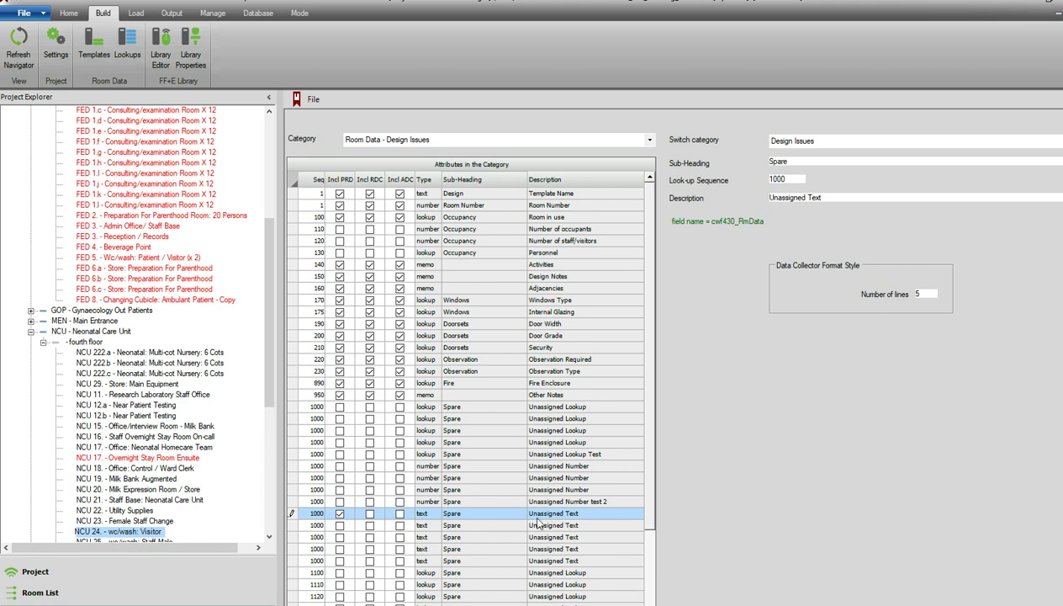
Set both the sub-heading and the description of the selected text attribute to demo.
double_click(778, 160)
text(demo)
drag(844, 199, 713, 197)
text(demo)
Open room NCU 24 wc/wash: Visitor in the room editor and show its Design Issues room data again.
right_click(120, 537)
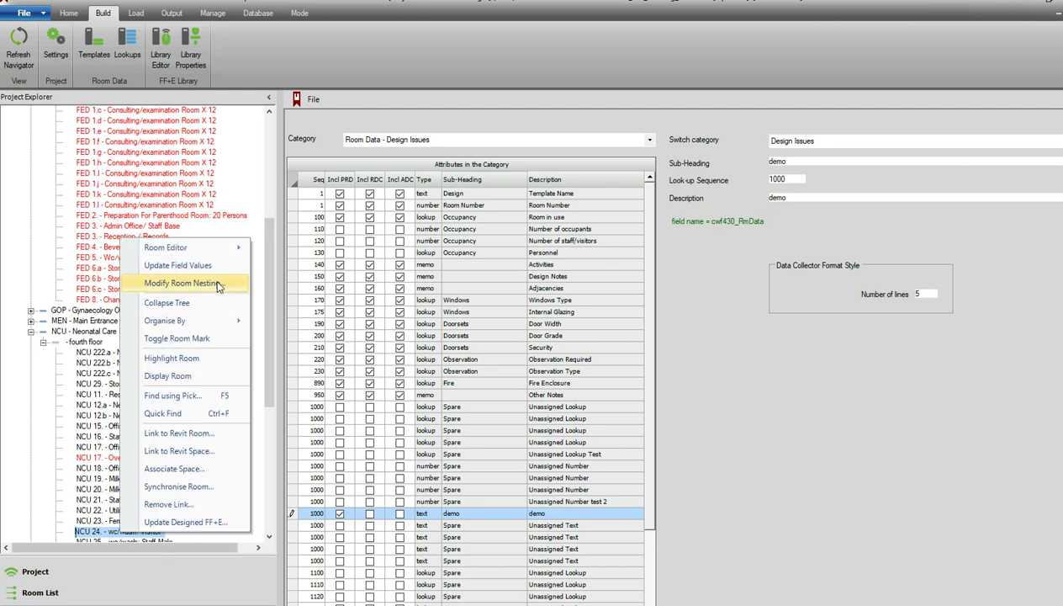
mouse_move(217, 247)
click(283, 251)
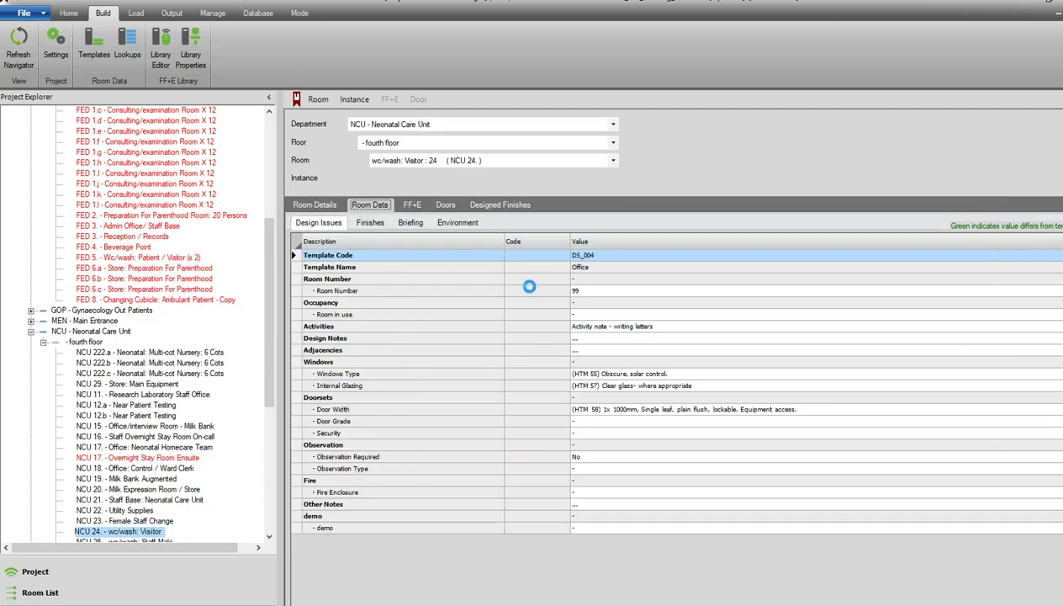
click(364, 205)
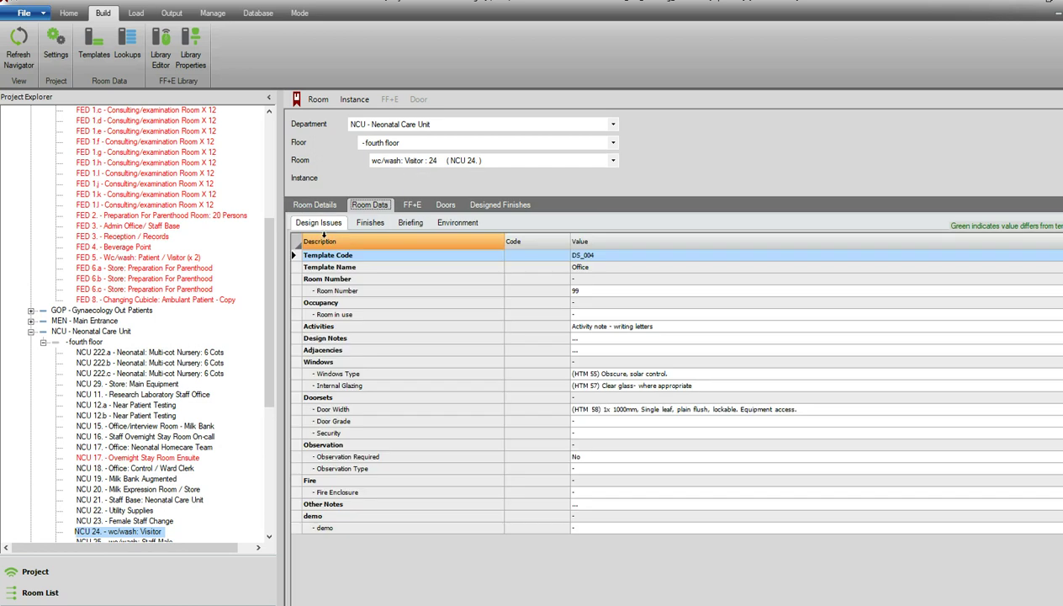
Enter the sample text thihaifhasdifhds as the value of the demo attribute in the room's design issues.
click(663, 528)
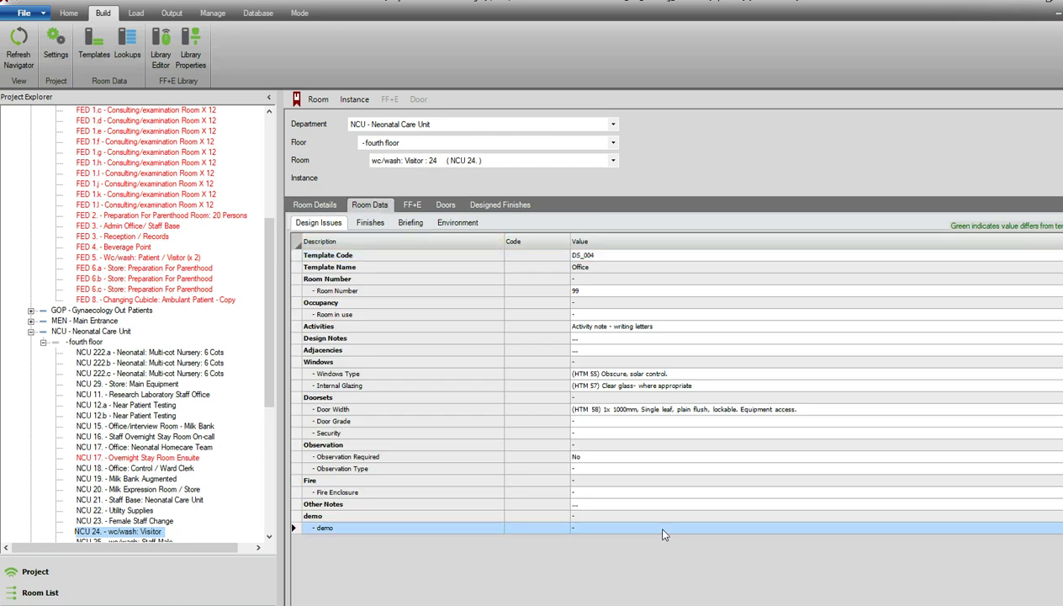
click(662, 527)
text(thihaifhasdifhds)
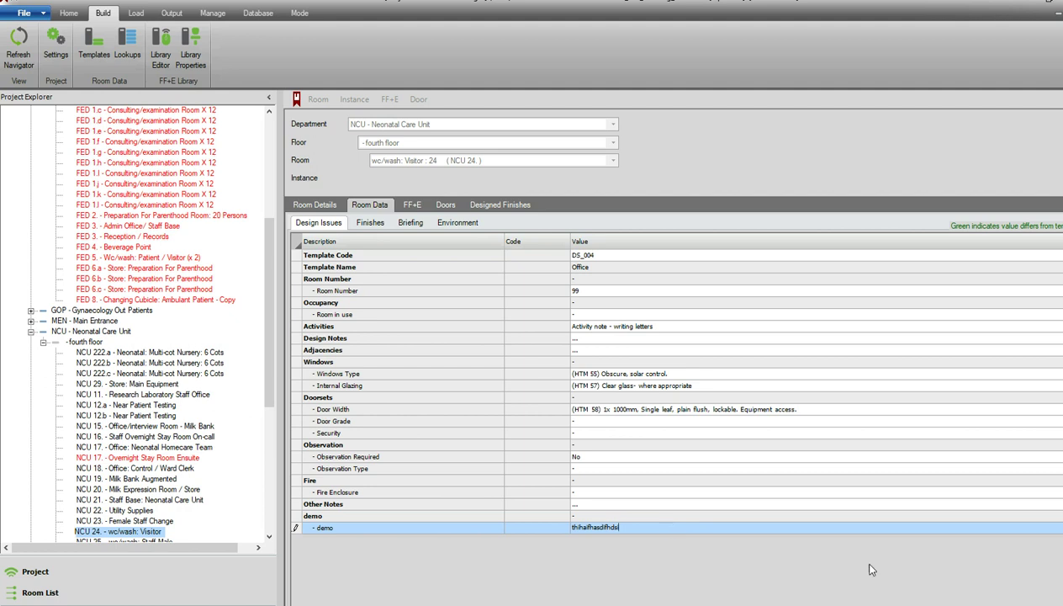
Commit the demo attribute's value and start a field value update from room NCU 222.c, using Copy value from another field.
key(Return)
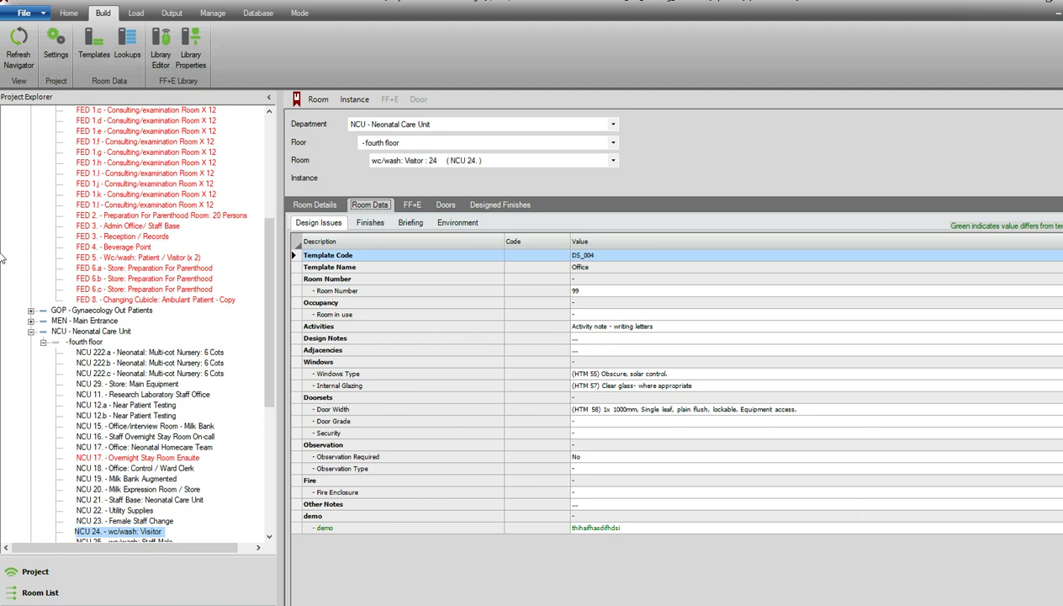
click(132, 373)
right_click(149, 380)
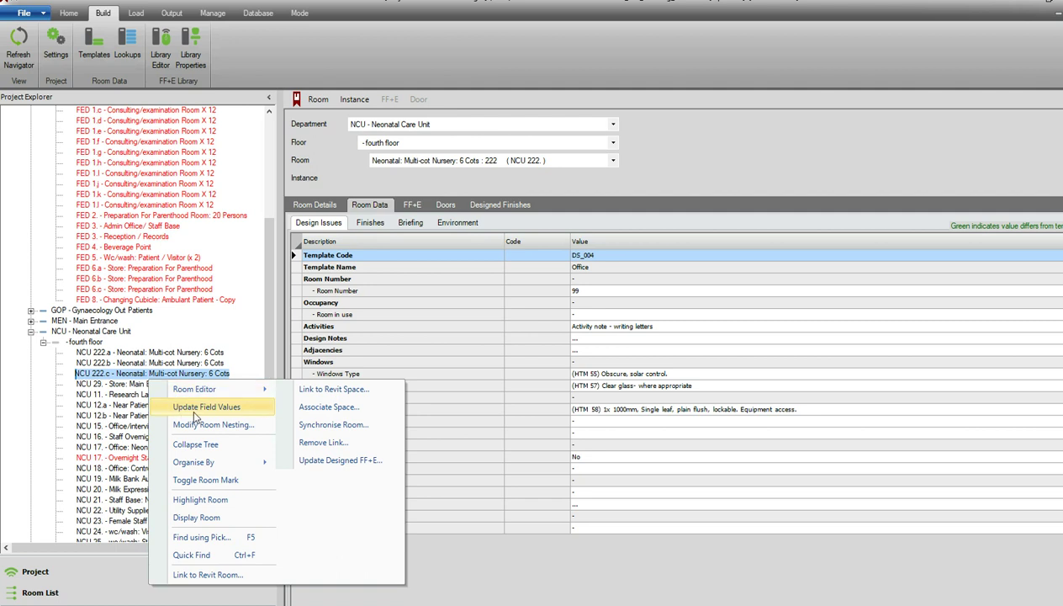
click(194, 411)
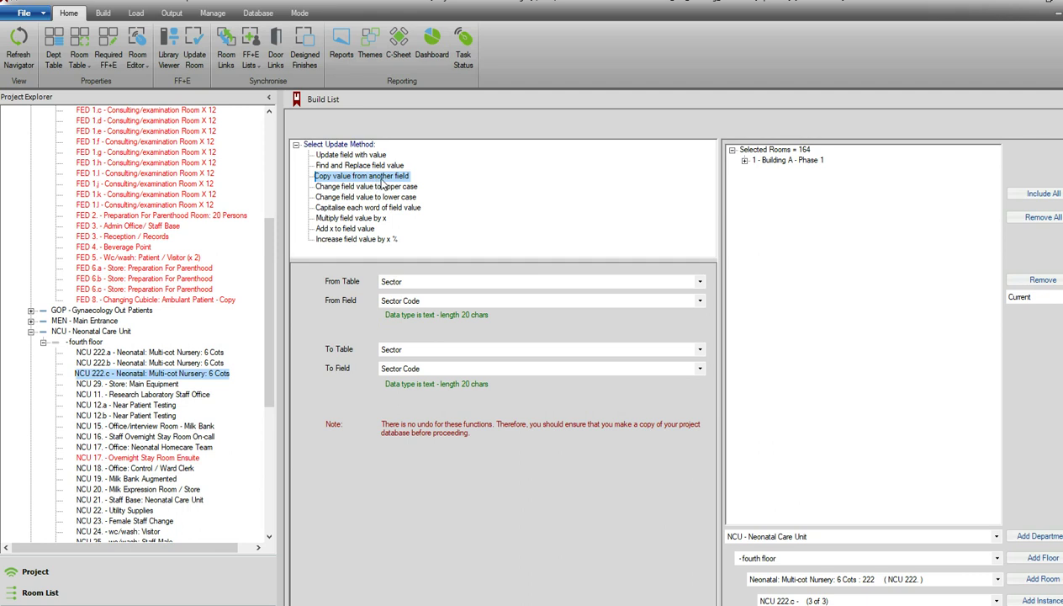
Set the source of the value copy to the Room Code field in the Room table.
click(700, 282)
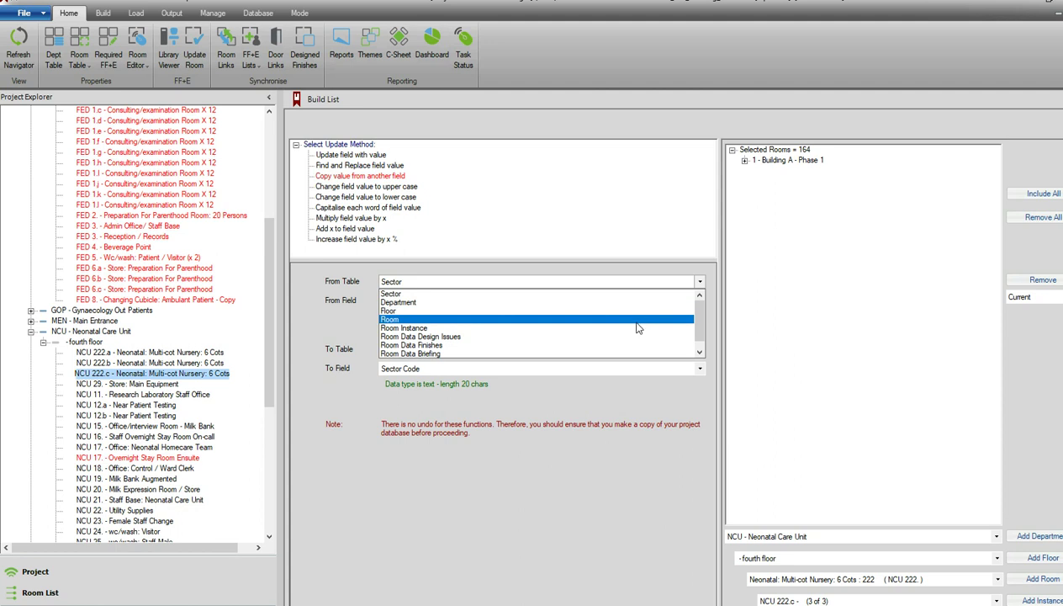
click(686, 318)
click(696, 301)
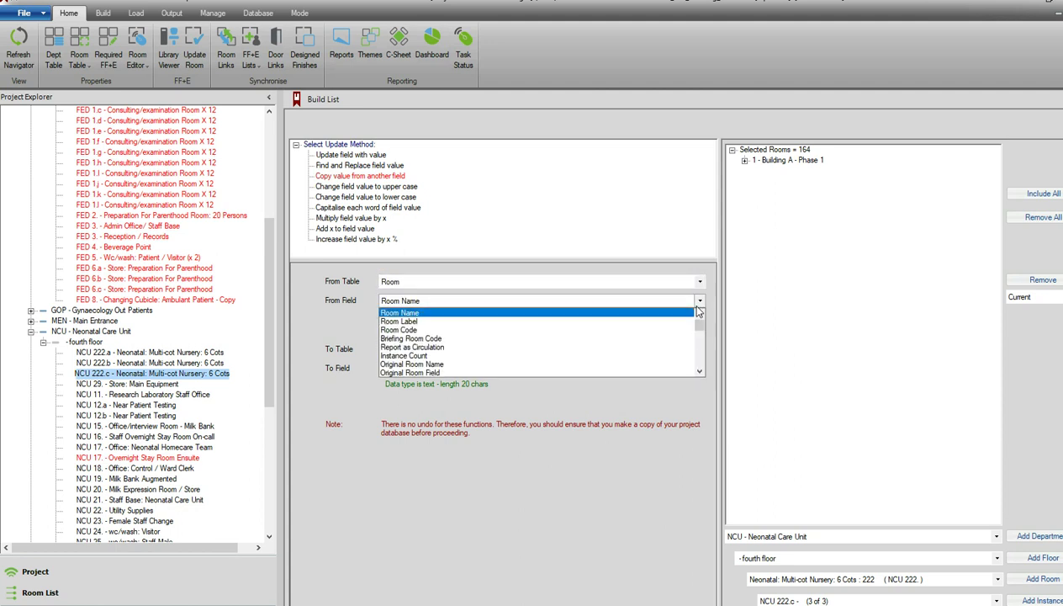
click(670, 336)
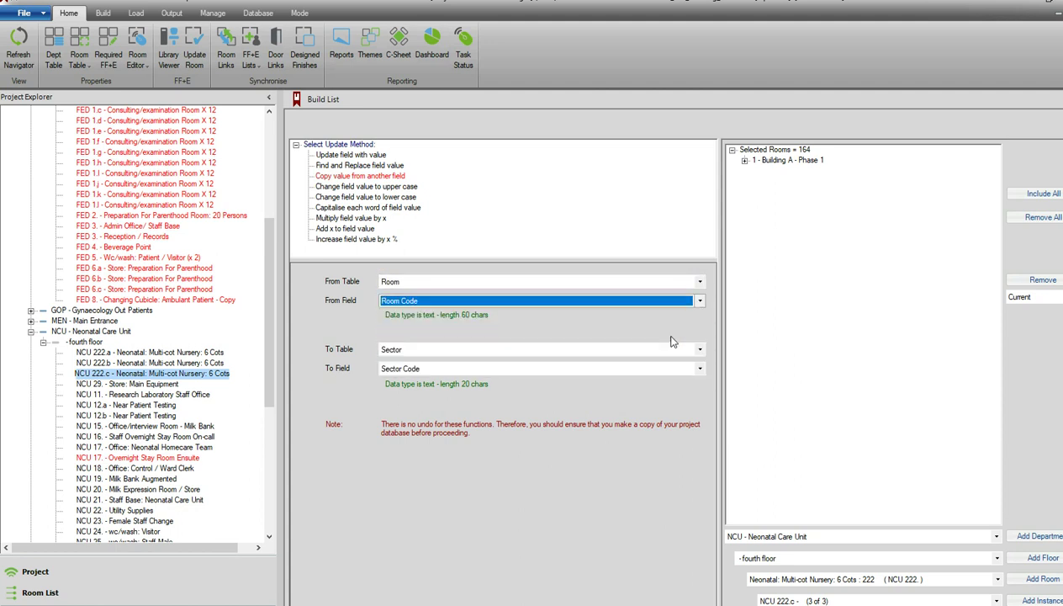
Set the target of the value copy to the Room Number : Room Number field in the Room Data Design Issues table.
click(678, 349)
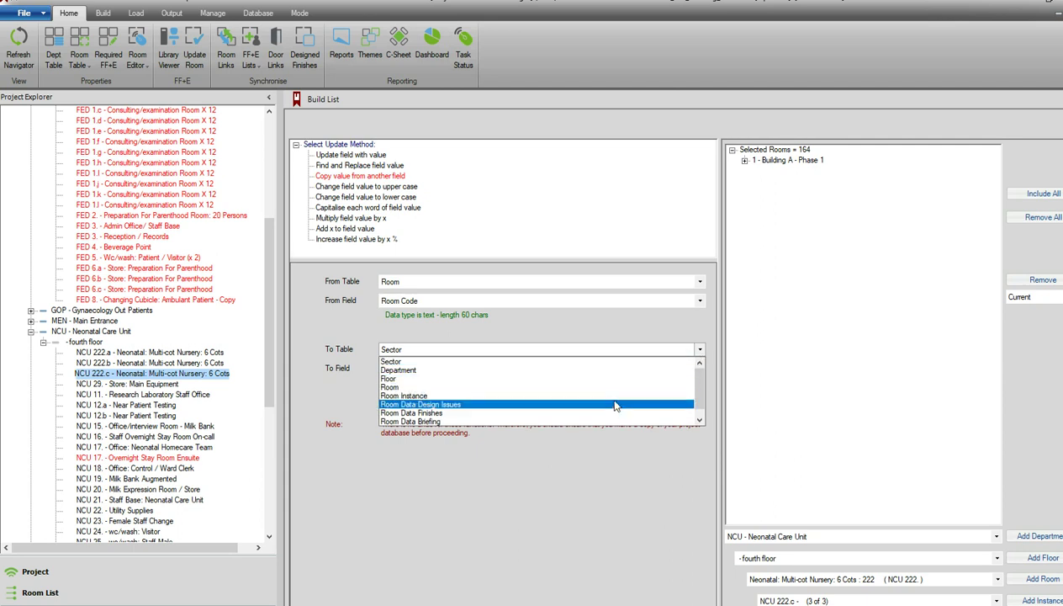
click(610, 404)
click(699, 370)
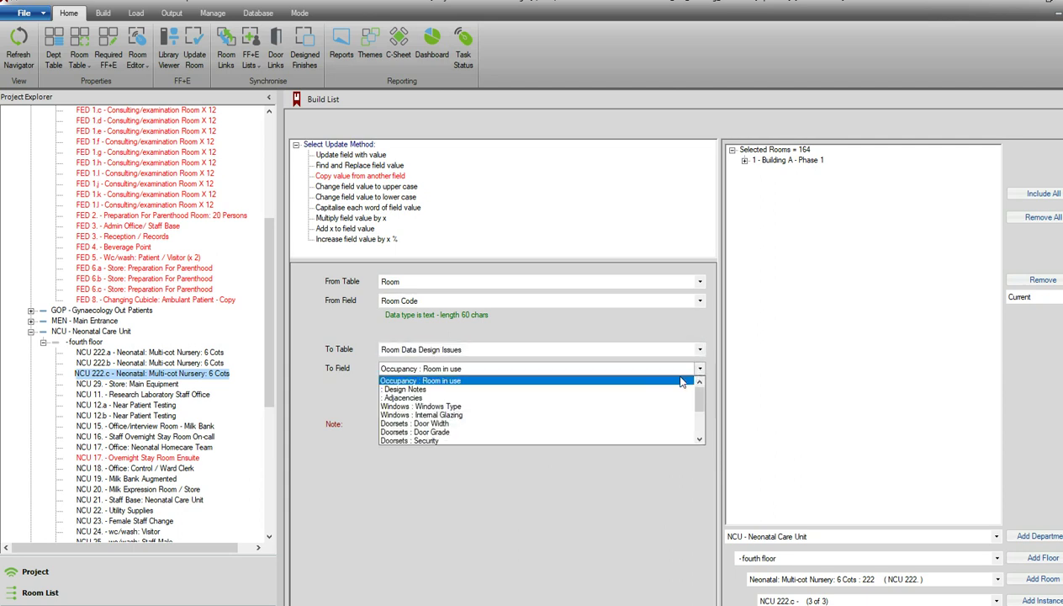
scroll(547, 429, down, 1)
scroll(546, 438, up, 1)
scroll(546, 436, down, 3)
scroll(547, 434, down, 2)
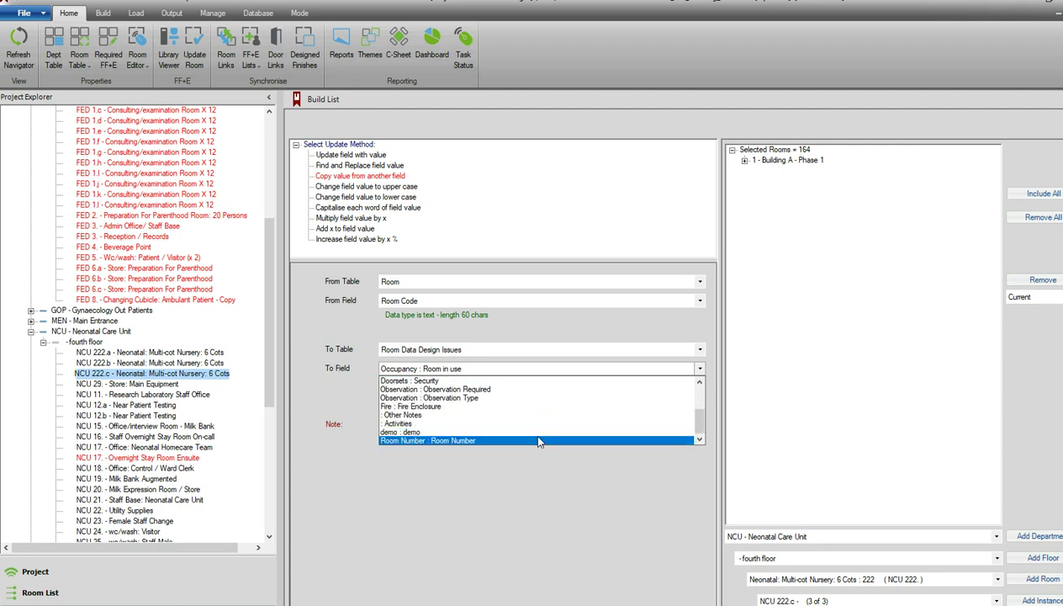
click(539, 440)
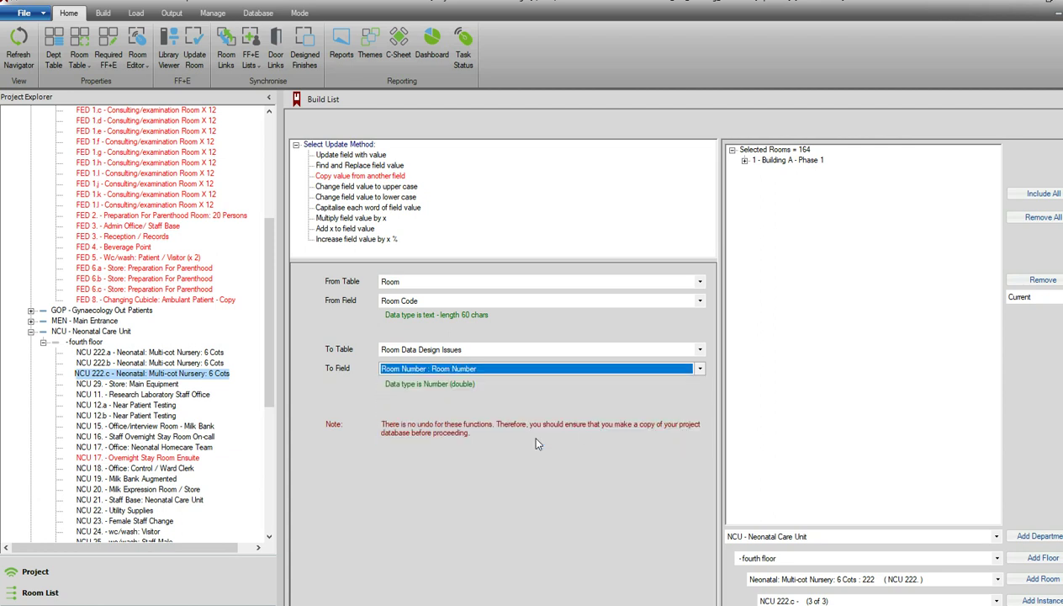
Include all rooms and run the room code copy, accepting the text-to-number conversion.
click(1033, 194)
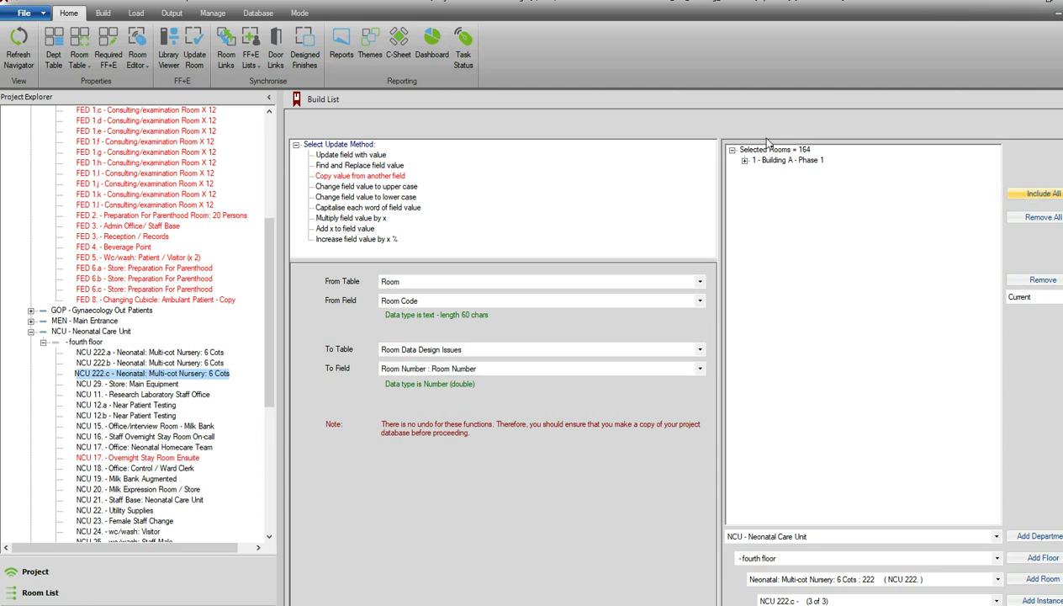
click(623, 601)
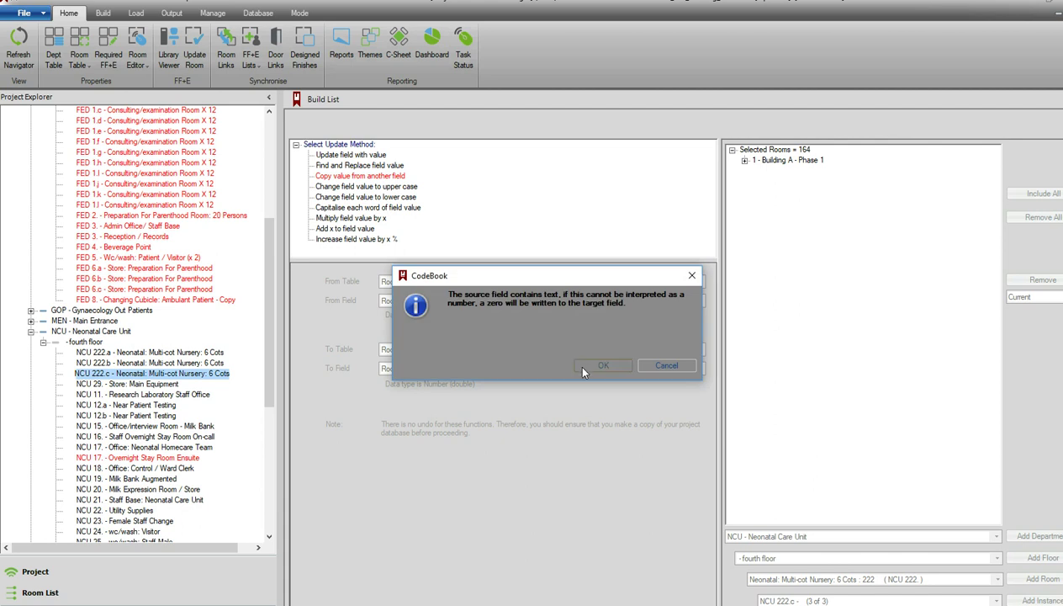
click(582, 369)
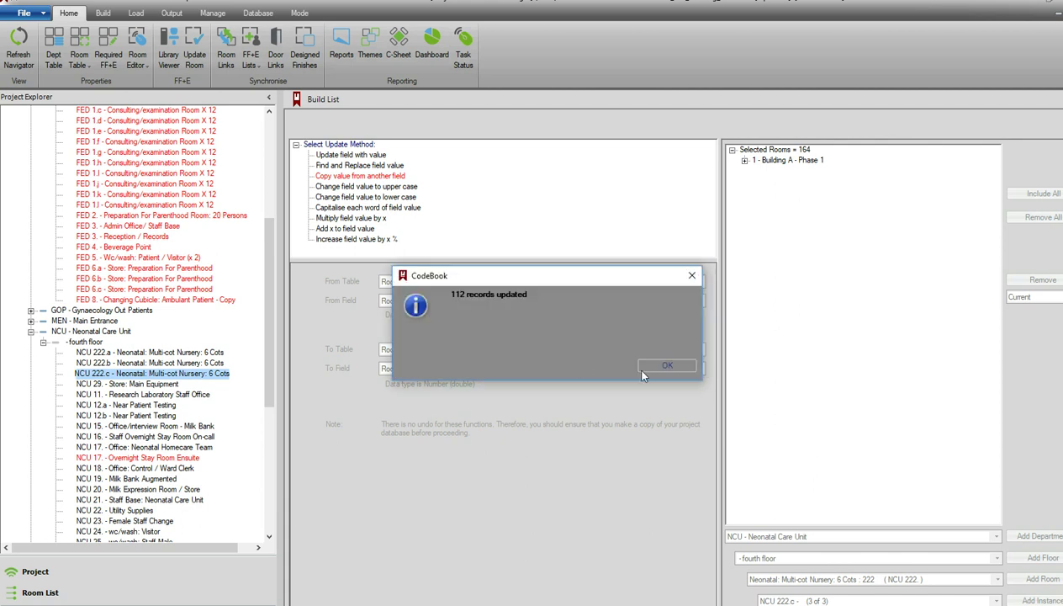
click(668, 365)
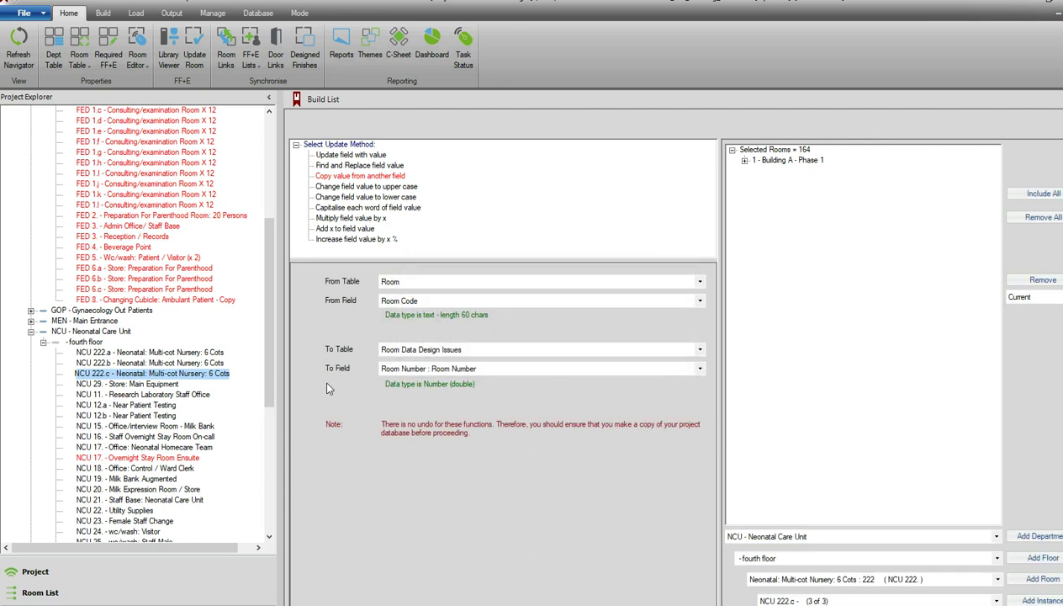
Open room NCU 222.c in the room editor and compare its Design Issues Room Number with the Room Code in its room values.
right_click(203, 370)
key(Escape)
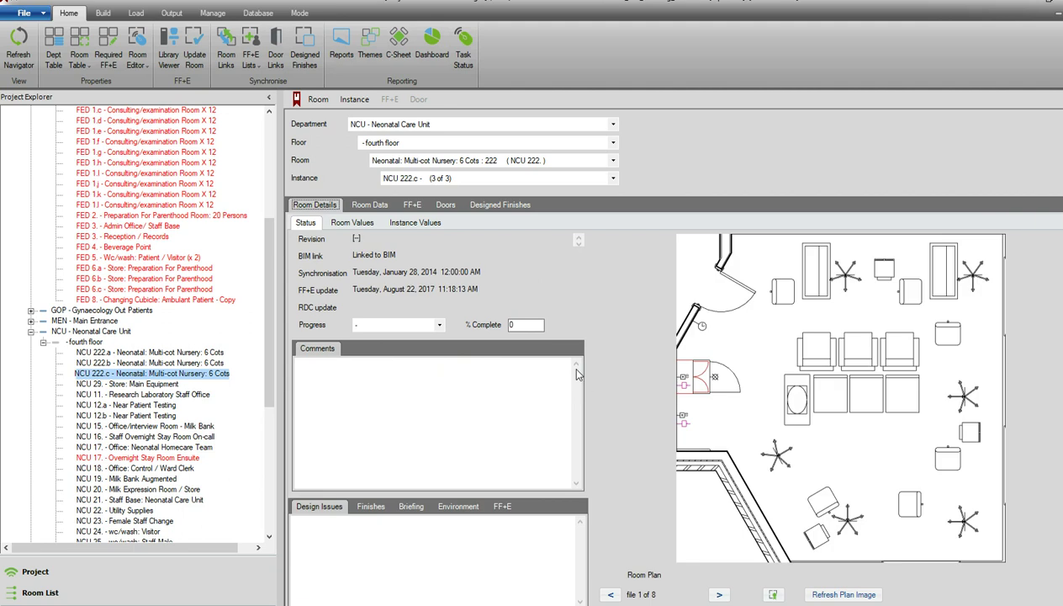
click(369, 206)
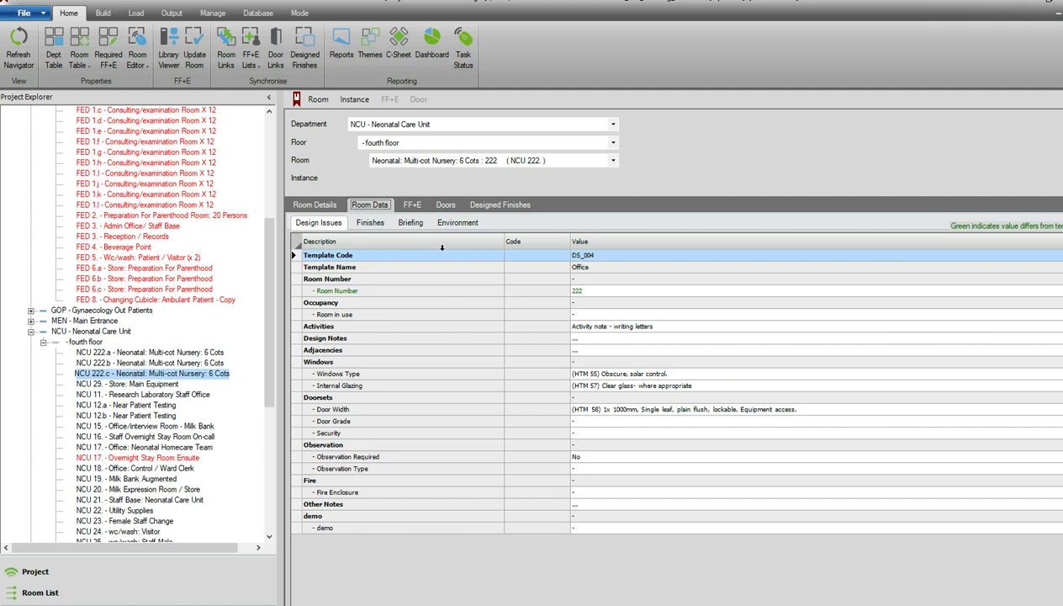
click(315, 205)
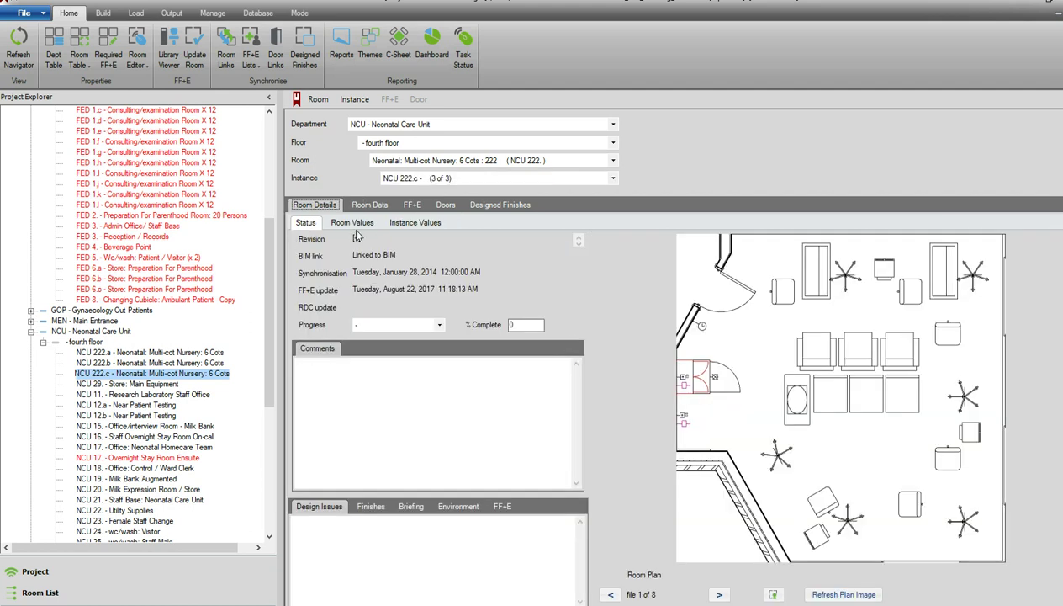
click(352, 223)
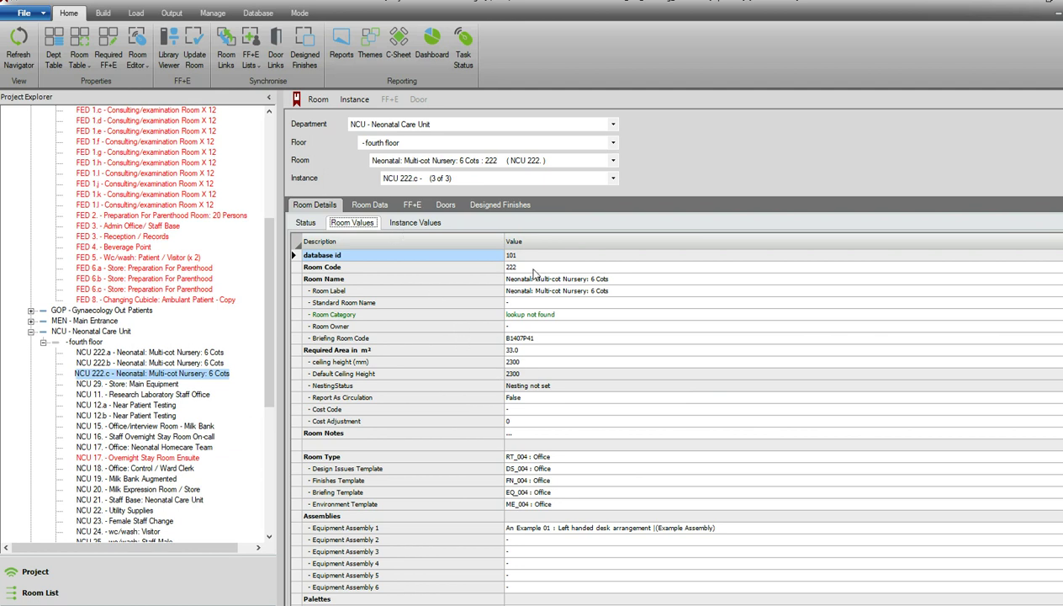
click(370, 205)
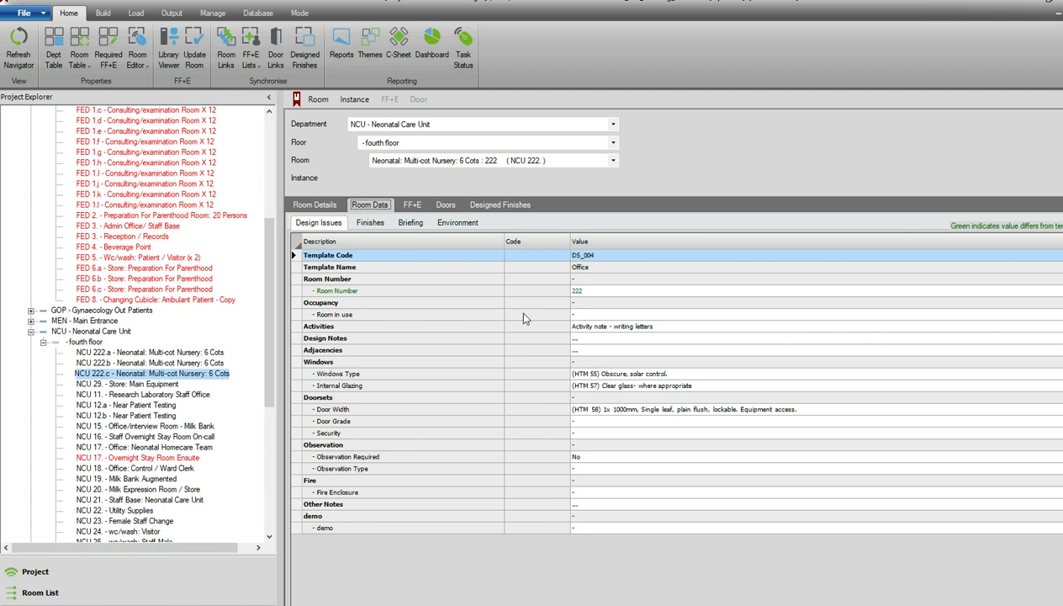
click(317, 205)
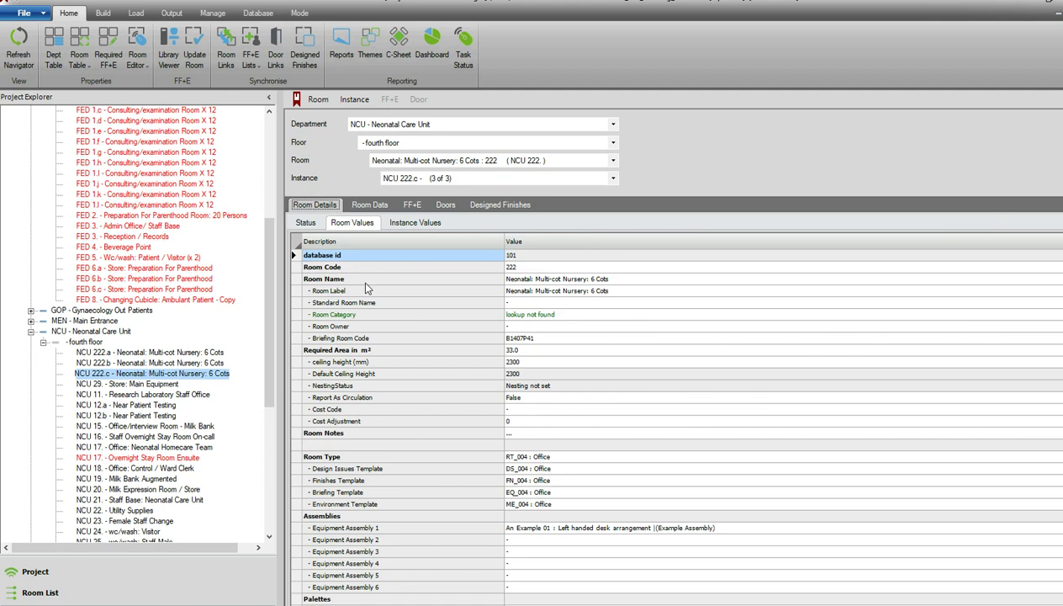
Copy the Sector table's Sector Code into the demo : demo field of Room Data Design Issues for all selected rooms.
right_click(176, 375)
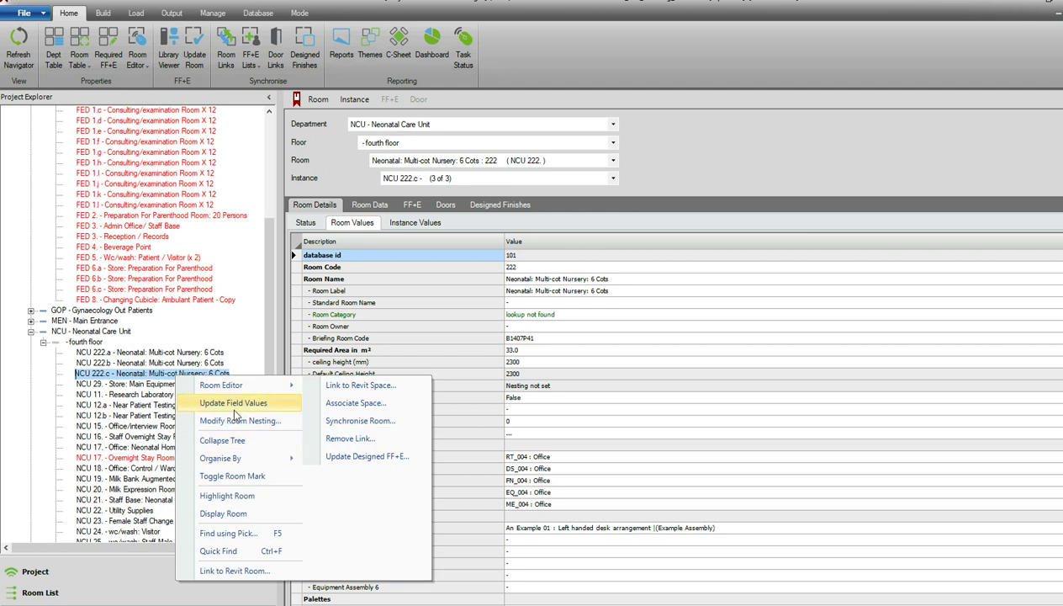
click(233, 404)
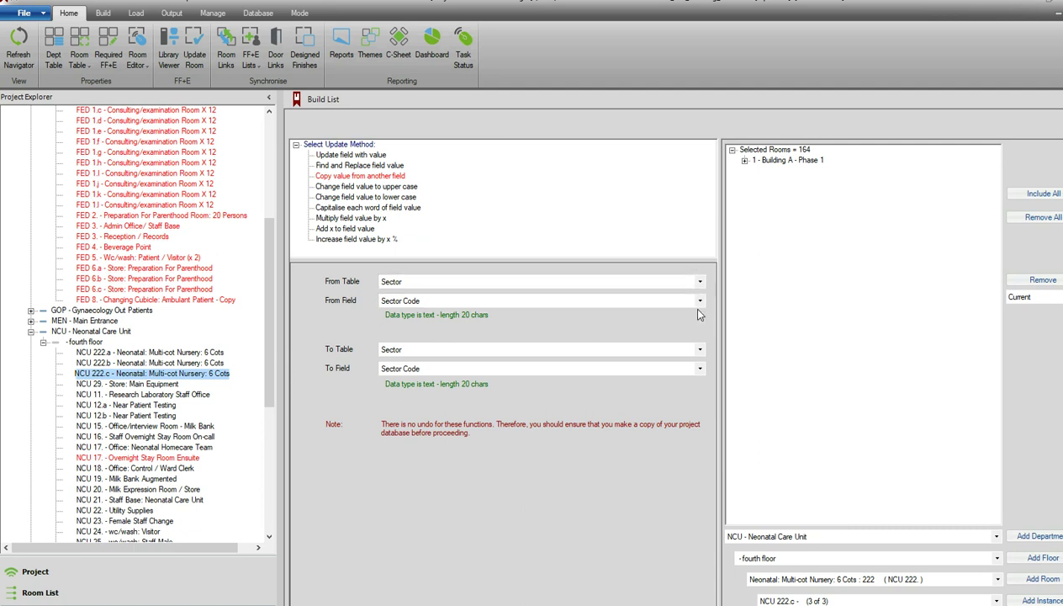
click(701, 349)
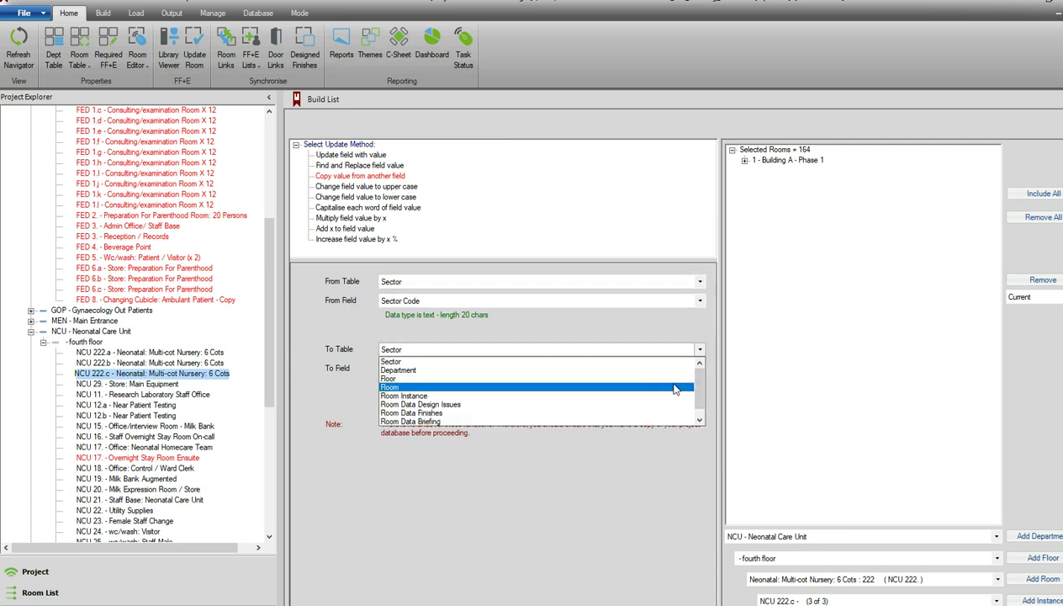
click(652, 403)
click(677, 368)
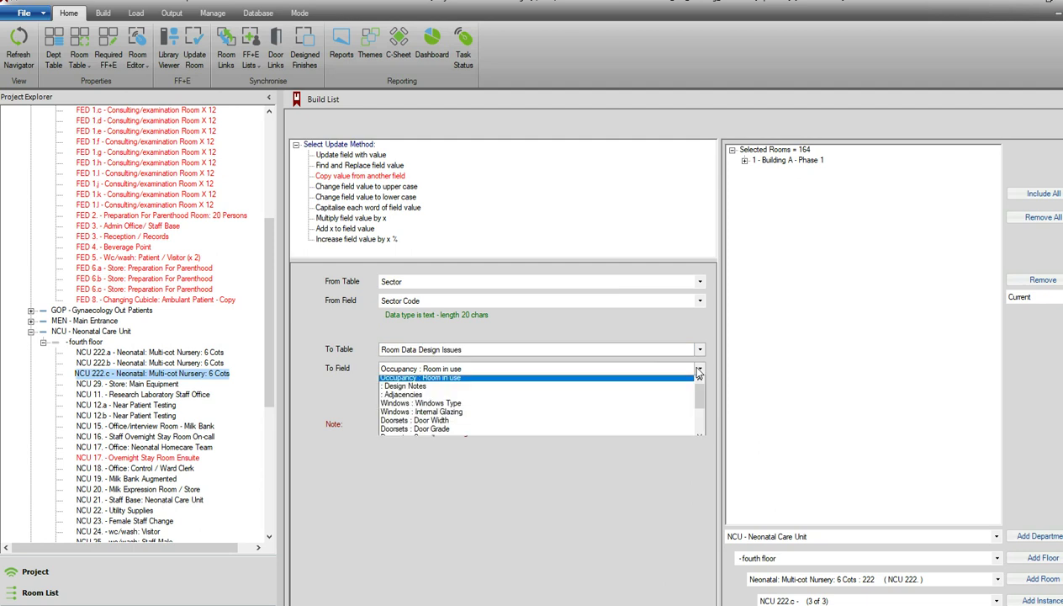
scroll(661, 398, down, 3)
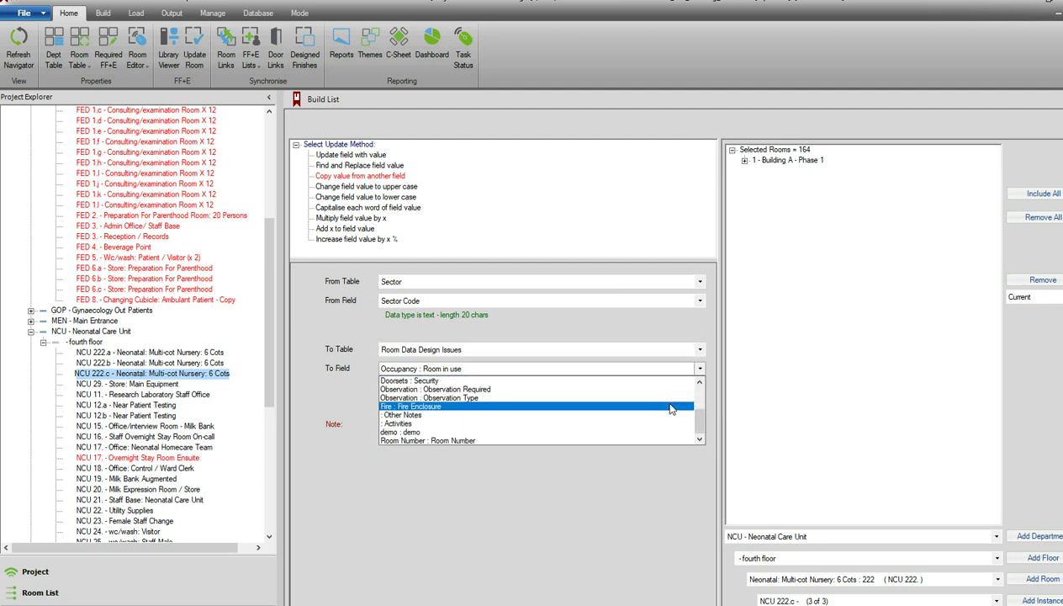
click(618, 432)
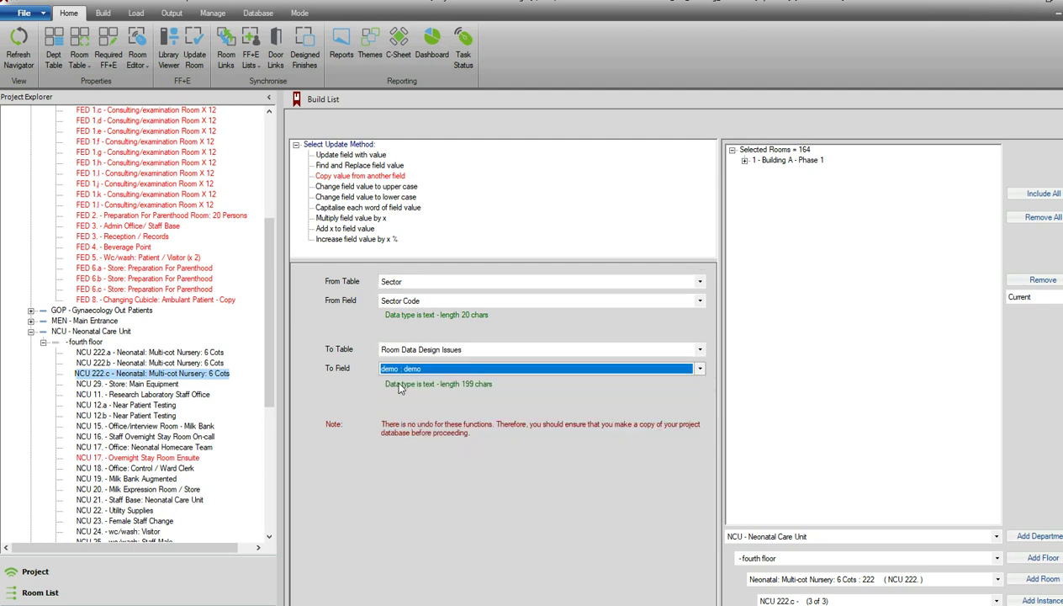
click(471, 604)
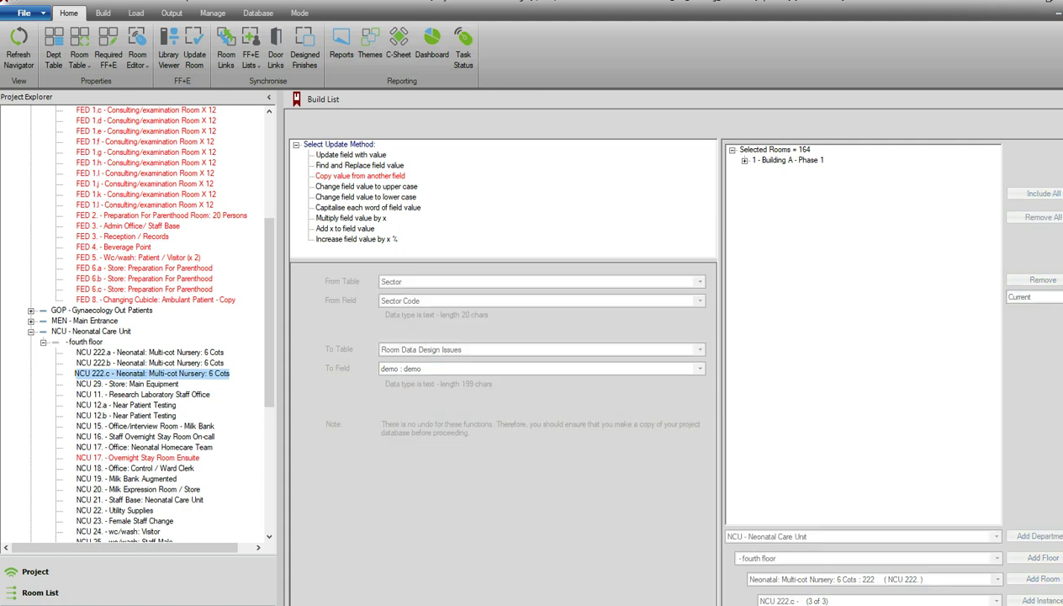
click(660, 367)
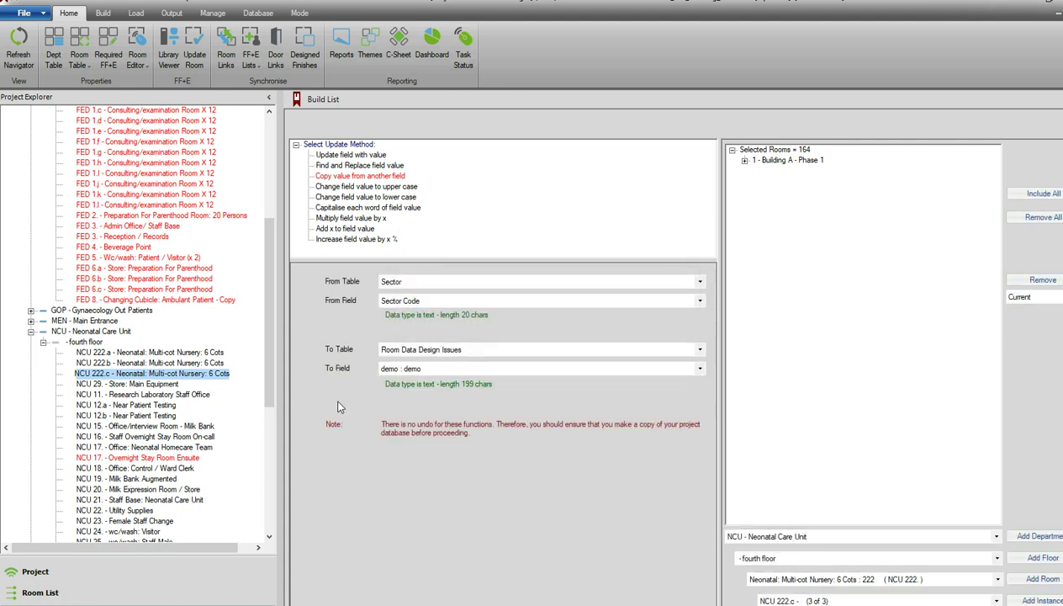
Reopen room NCU 222.c in the room editor and check the demo attribute in its Design Issues room data.
right_click(190, 374)
mouse_move(306, 391)
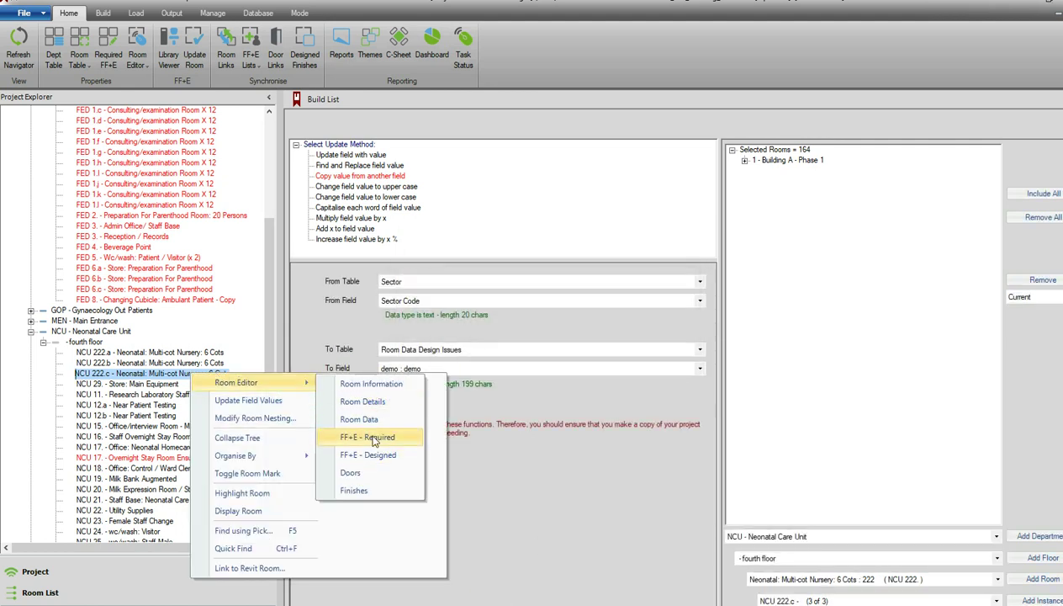
click(371, 384)
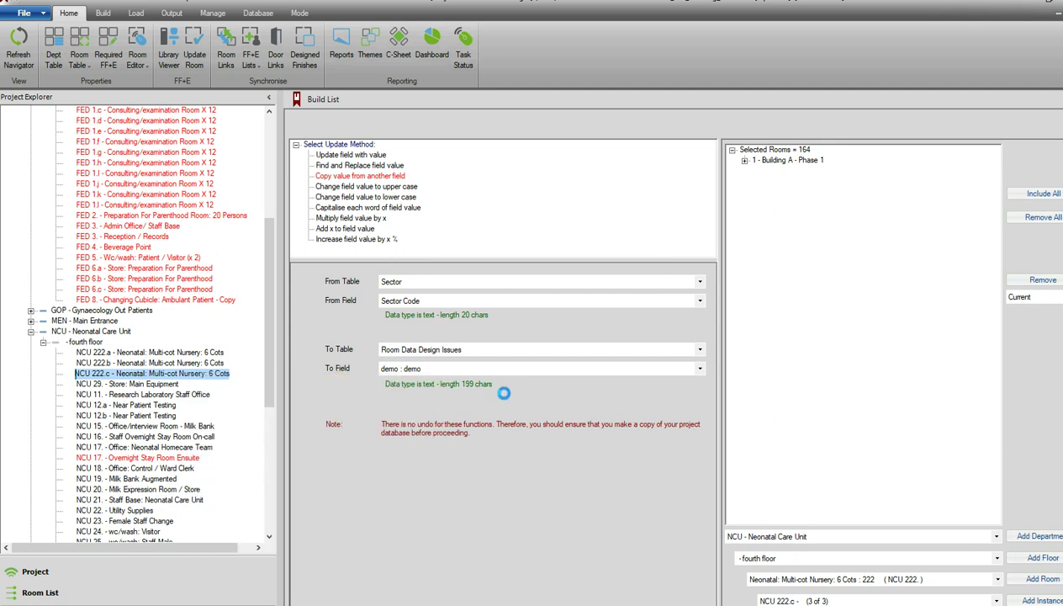
click(374, 205)
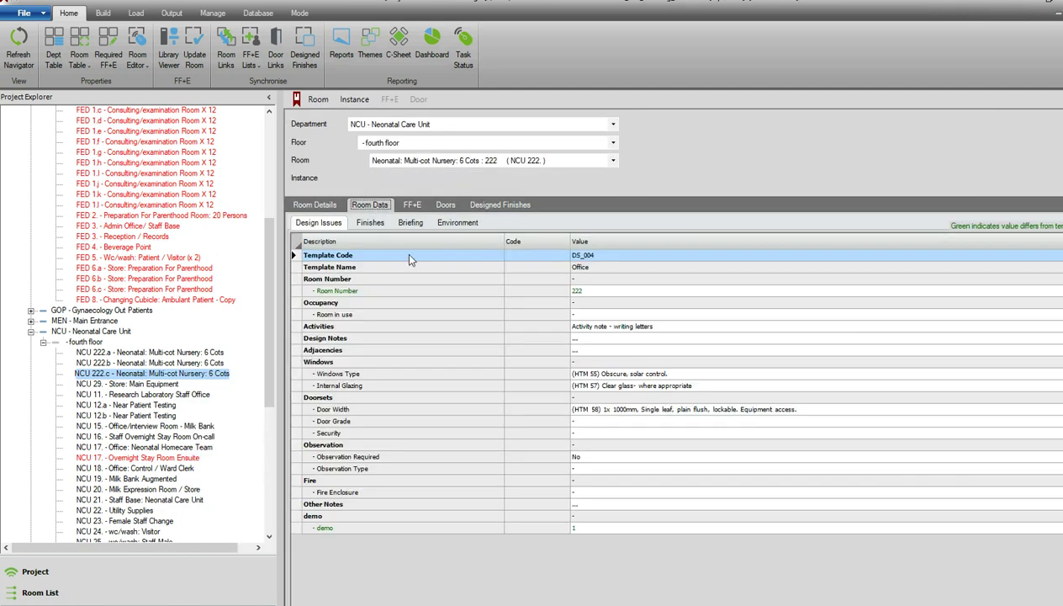